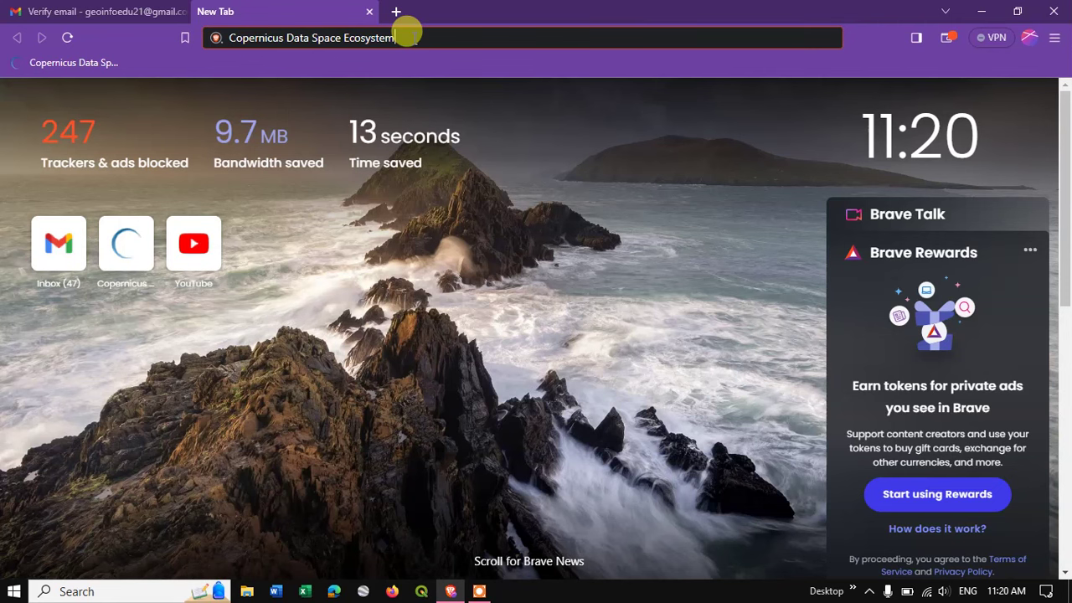
- Search the web in Brave for 'Copernicus Data Space Ecosystem'
{"action": "key", "text": "Return"}
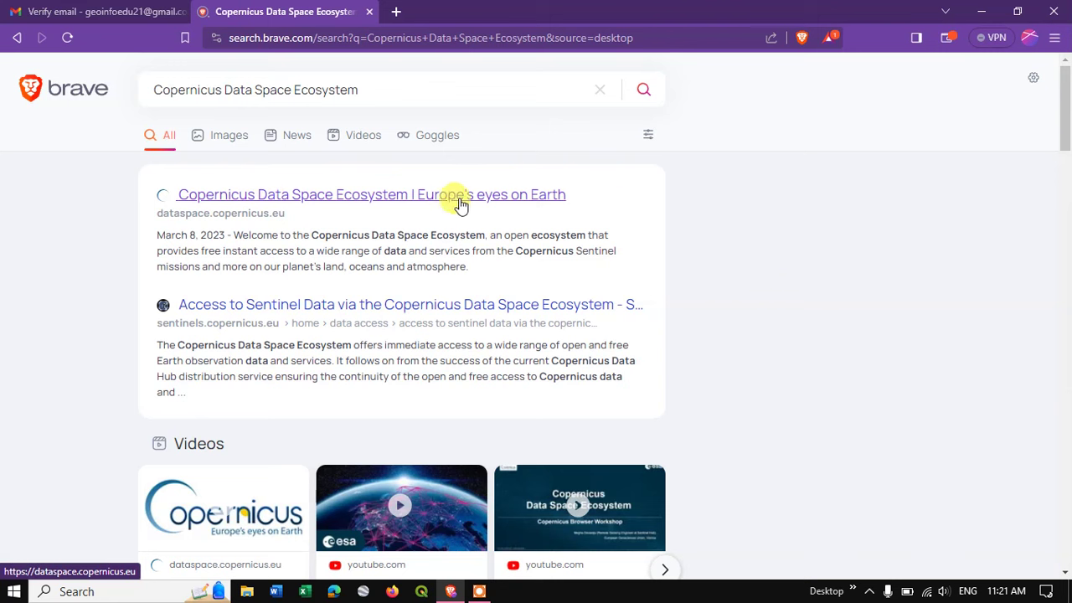
- Open dataspace.copernicus.eu from the results, browse the homepage and show the EXPLORE DATA menu
{"action": "left_click", "coordinate": [306, 204]}
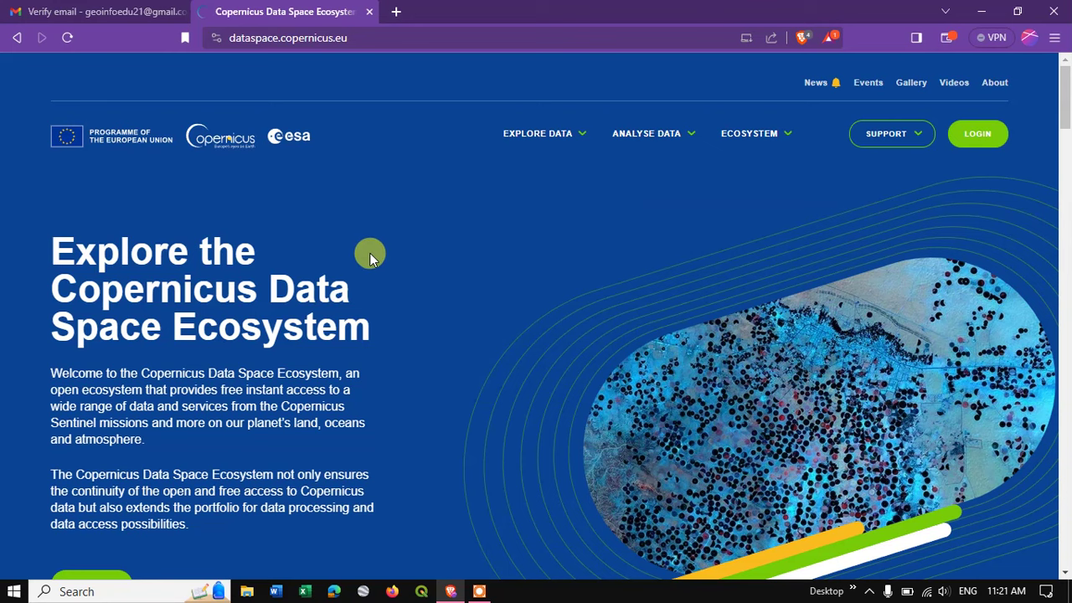
{"action": "scroll", "coordinate": [369, 253], "scroll_direction": "down", "scroll_amount": 8}
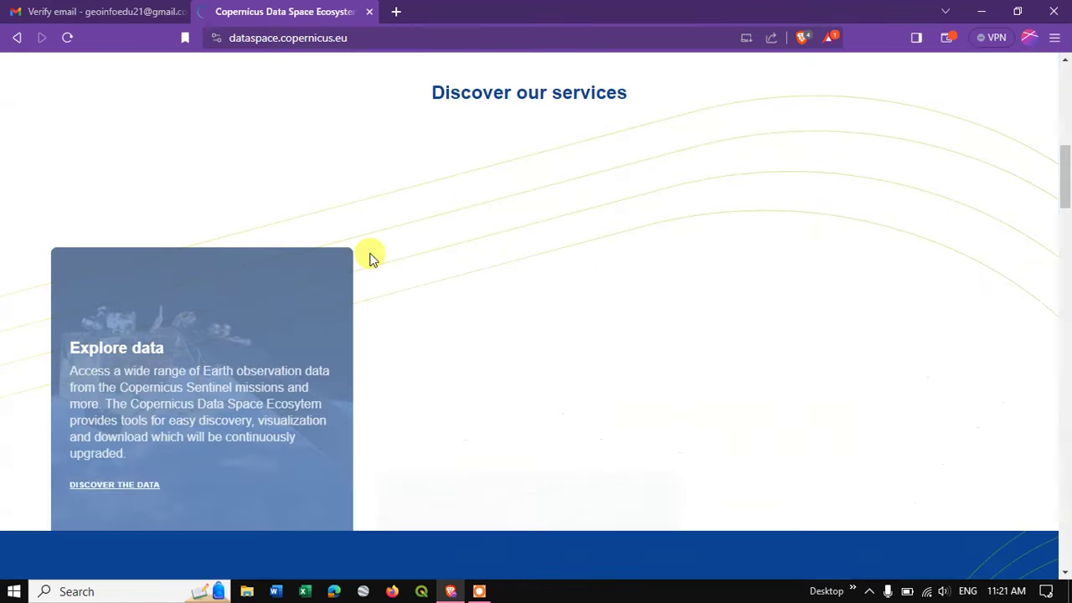
{"action": "scroll", "coordinate": [369, 253], "scroll_direction": "down", "scroll_amount": 15}
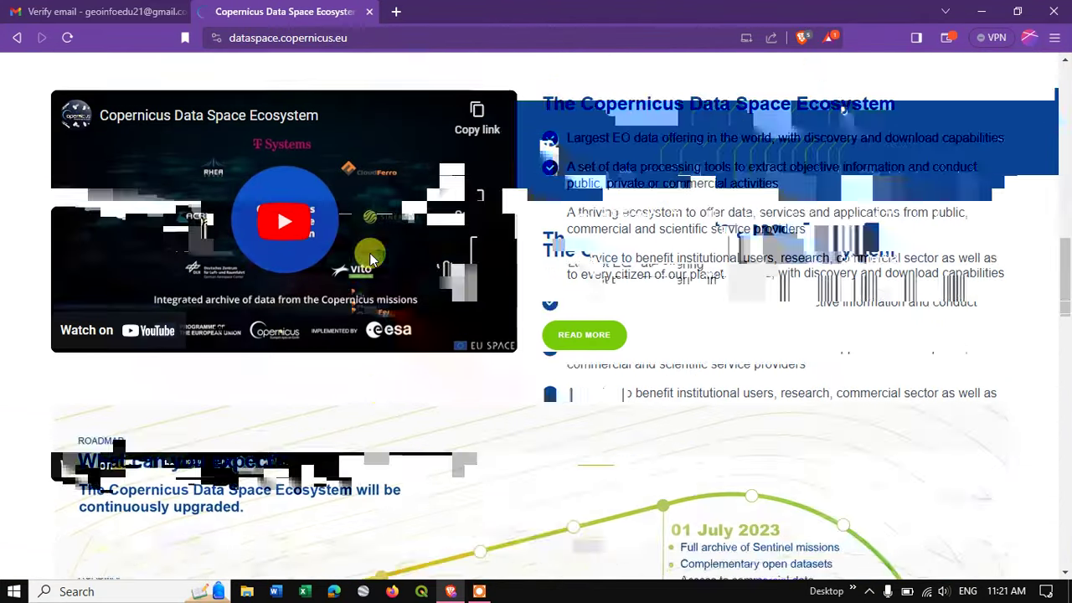
{"action": "scroll", "coordinate": [369, 253], "scroll_direction": "up", "scroll_amount": 10}
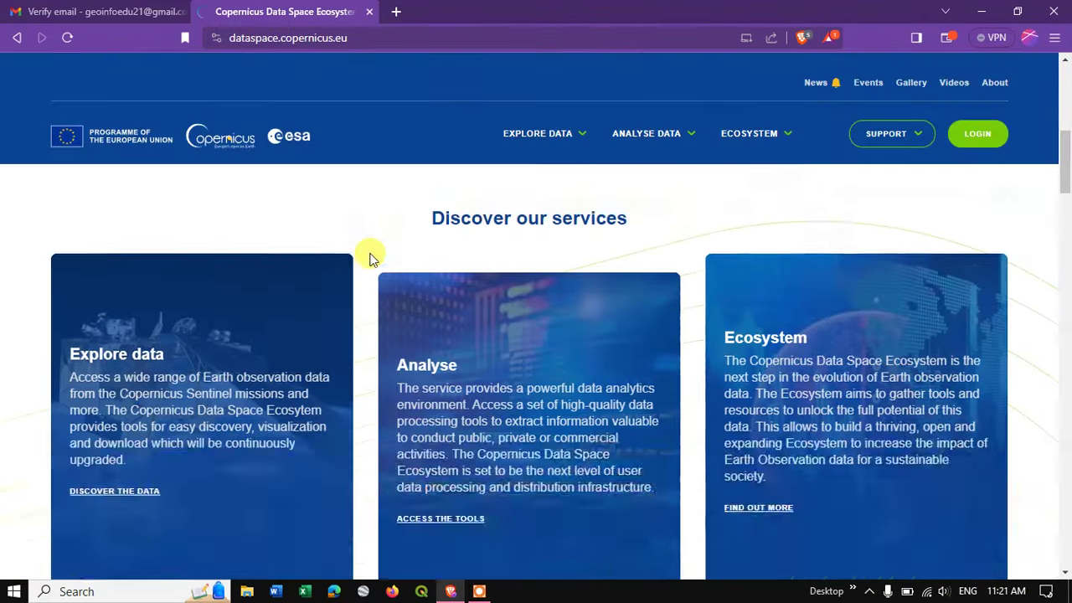
{"action": "scroll", "coordinate": [370, 253], "scroll_direction": "up", "scroll_amount": 5}
{"action": "left_click", "coordinate": [521, 137]}
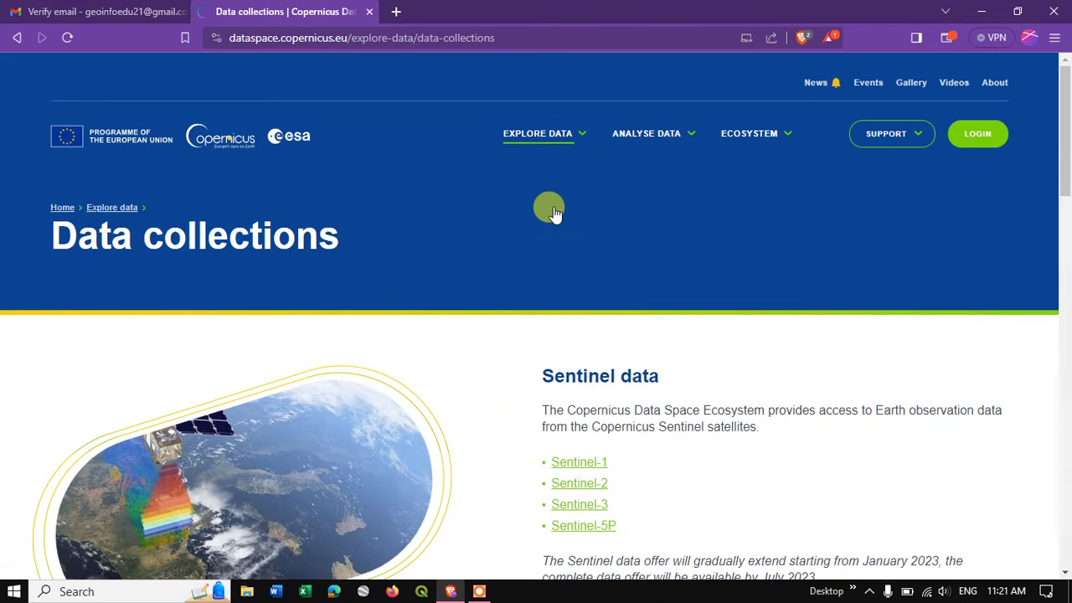
- Open the Sentinel-2 mission page from Data collections and read its description
{"action": "scroll", "coordinate": [566, 225], "scroll_direction": "down", "scroll_amount": 2}
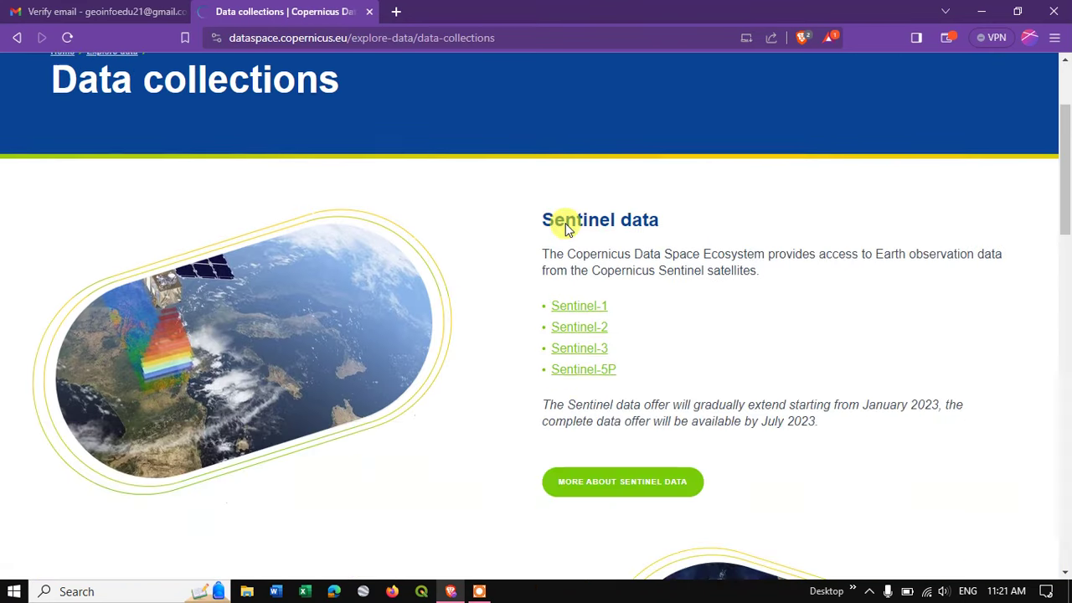
{"action": "scroll", "coordinate": [578, 224], "scroll_direction": "down", "scroll_amount": 1}
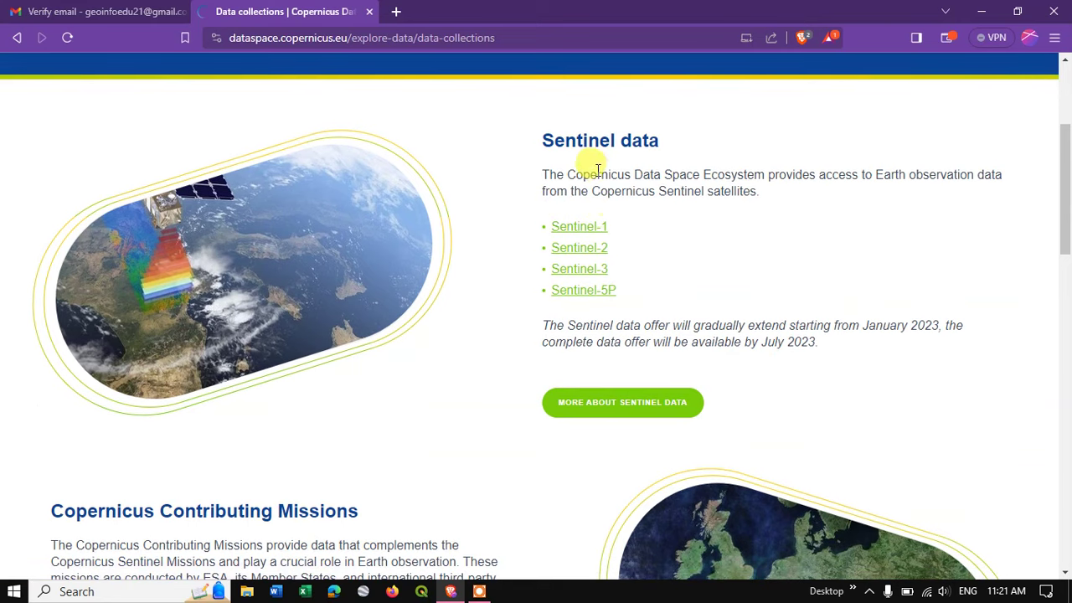
{"action": "left_click", "coordinate": [584, 250]}
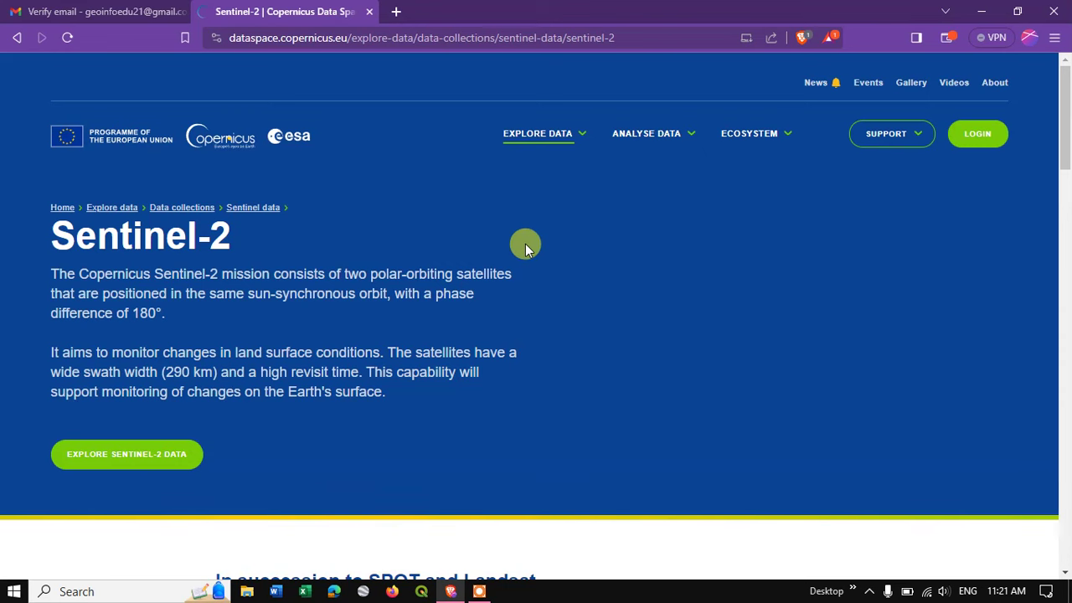
{"action": "scroll", "coordinate": [525, 244], "scroll_direction": "down", "scroll_amount": 3}
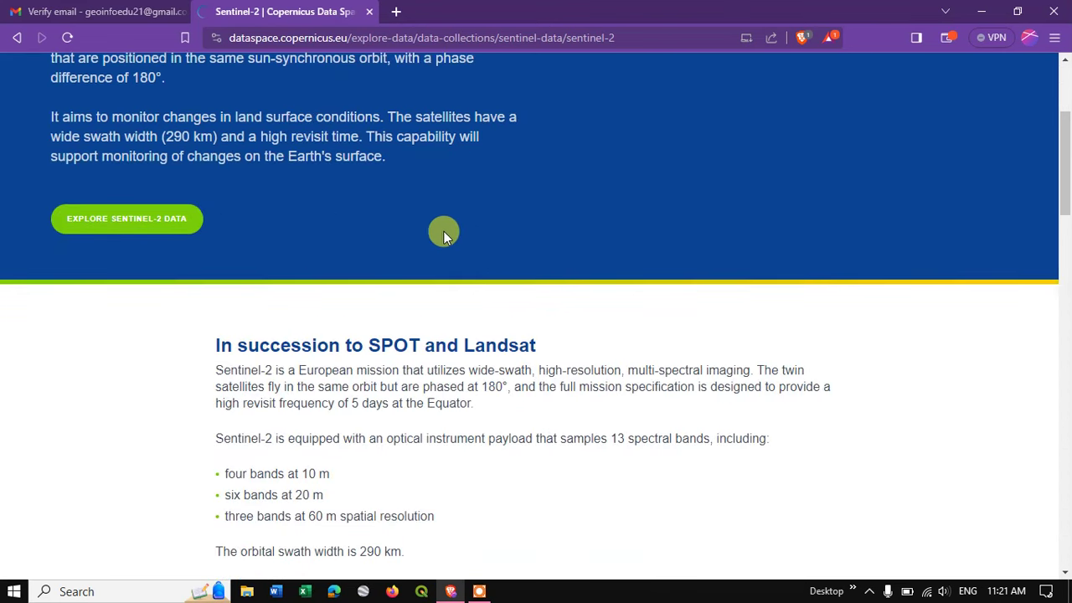
- Launch the Sentinel-2 Copernicus Browser and open the Register form from the sign-in window
{"action": "left_click", "coordinate": [143, 222]}
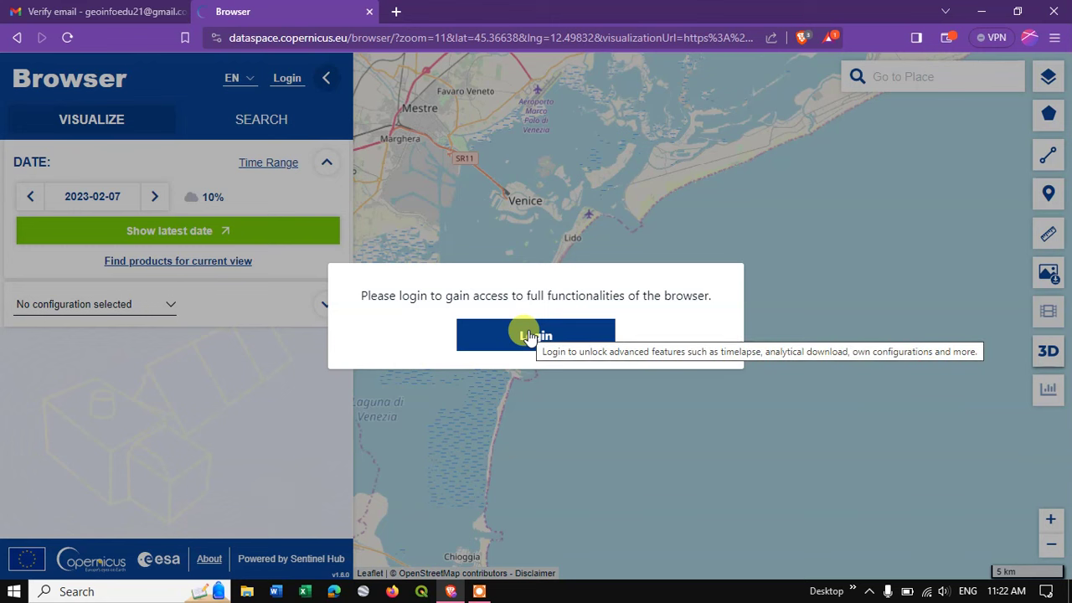
{"action": "left_click", "coordinate": [530, 335]}
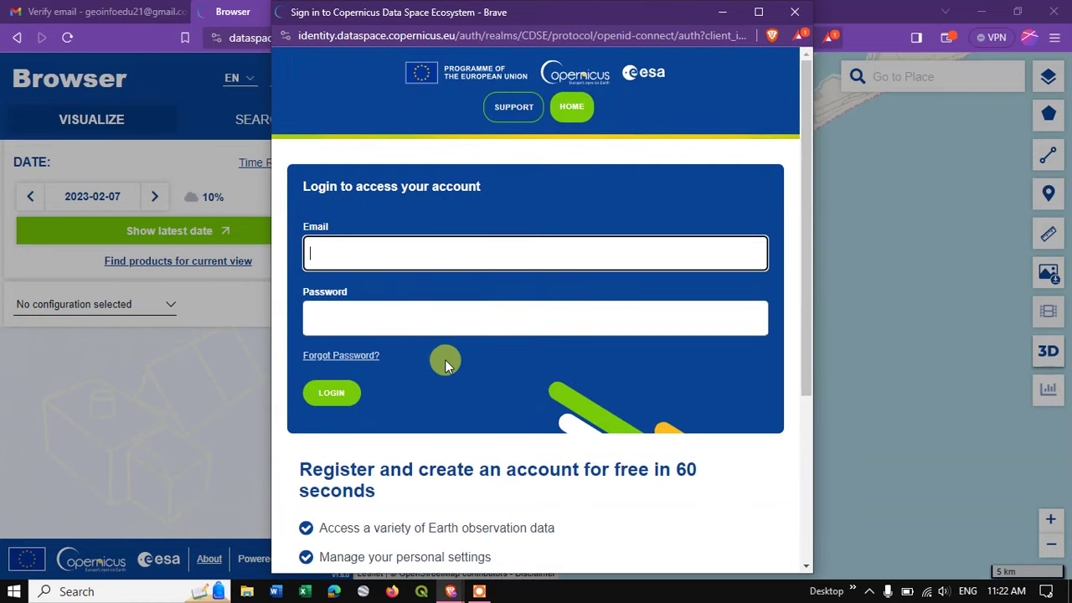
{"action": "scroll", "coordinate": [455, 362], "scroll_direction": "down", "scroll_amount": 3}
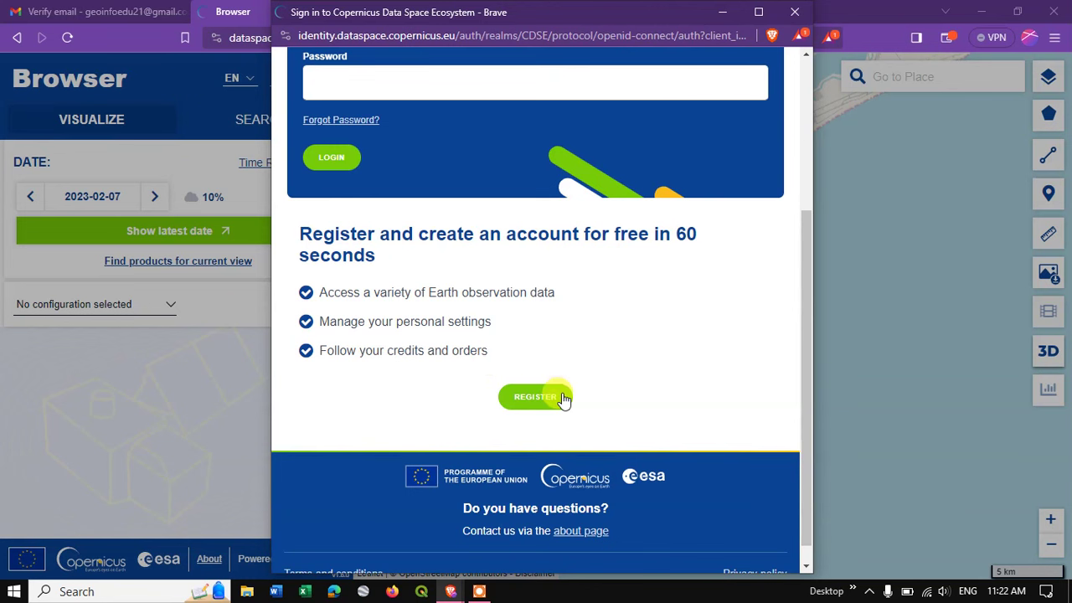
{"action": "left_click", "coordinate": [536, 398]}
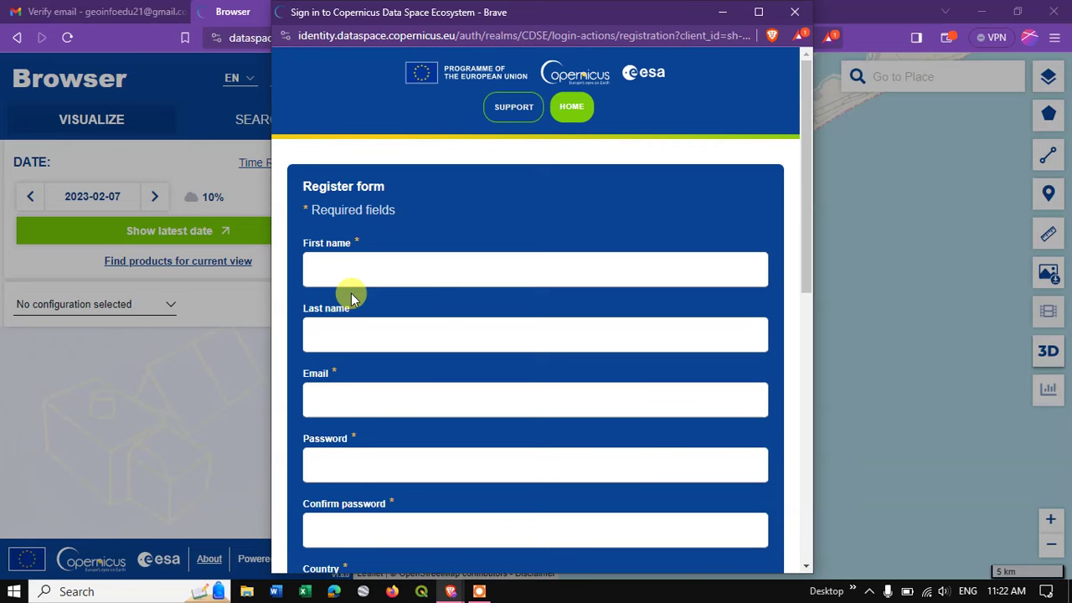
- Scroll through all the fields of the Register form
{"action": "scroll", "coordinate": [419, 272], "scroll_direction": "down", "scroll_amount": 1}
{"action": "scroll", "coordinate": [443, 275], "scroll_direction": "down", "scroll_amount": 1}
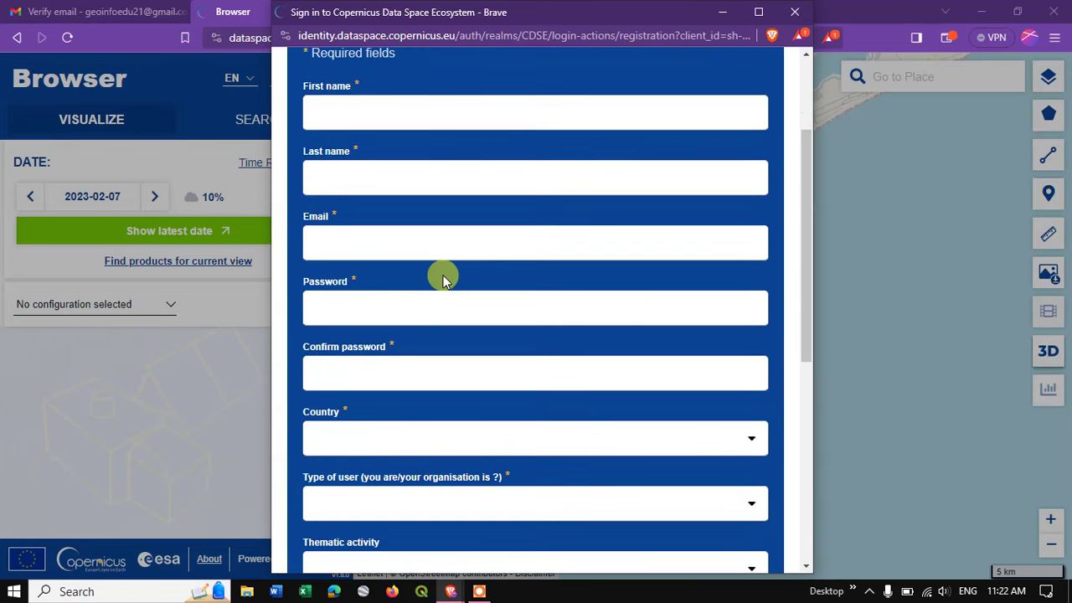
{"action": "scroll", "coordinate": [443, 278], "scroll_direction": "down", "scroll_amount": 2}
{"action": "scroll", "coordinate": [443, 279], "scroll_direction": "up", "scroll_amount": 3}
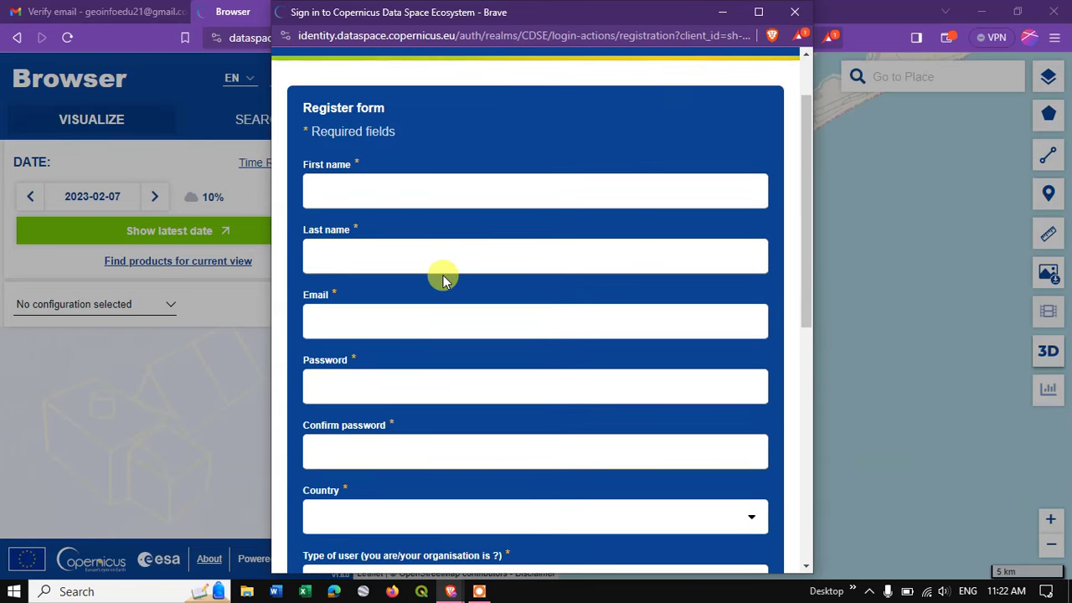
{"action": "scroll", "coordinate": [443, 280], "scroll_direction": "down", "scroll_amount": 2}
{"action": "scroll", "coordinate": [443, 281], "scroll_direction": "down", "scroll_amount": 1}
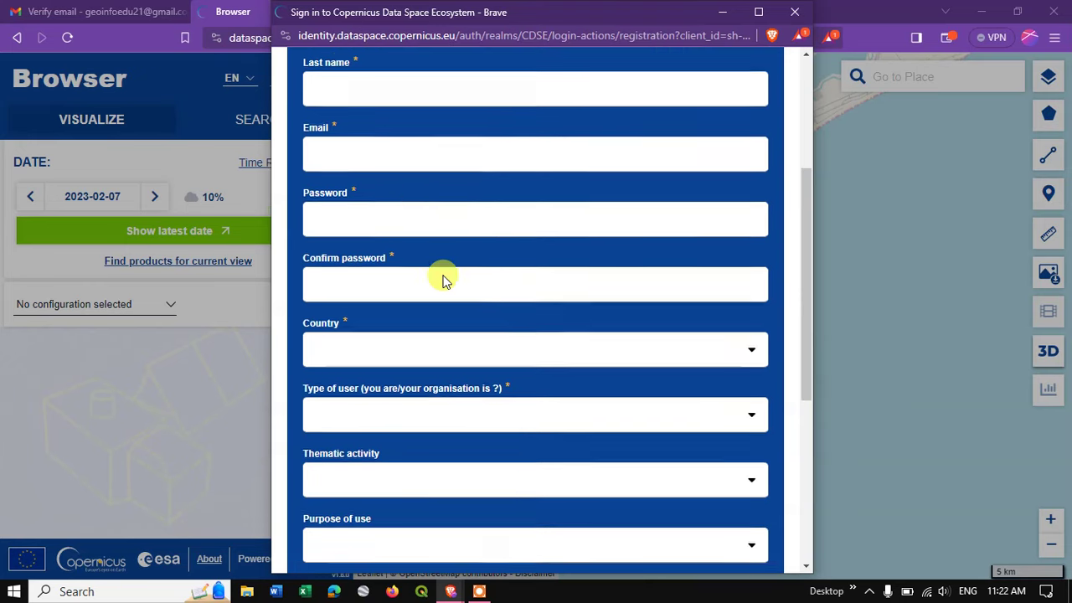
{"action": "scroll", "coordinate": [441, 280], "scroll_direction": "down", "scroll_amount": 2}
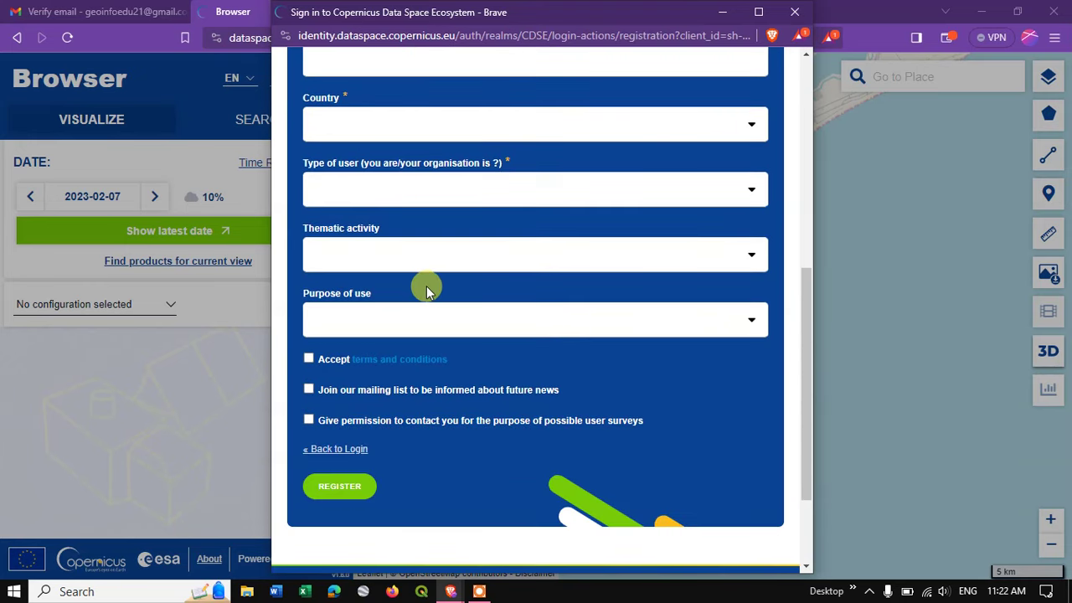
- Check the Type of user and Purpose of use options, then the Gmail verification e-mail
{"action": "left_click", "coordinate": [476, 192]}
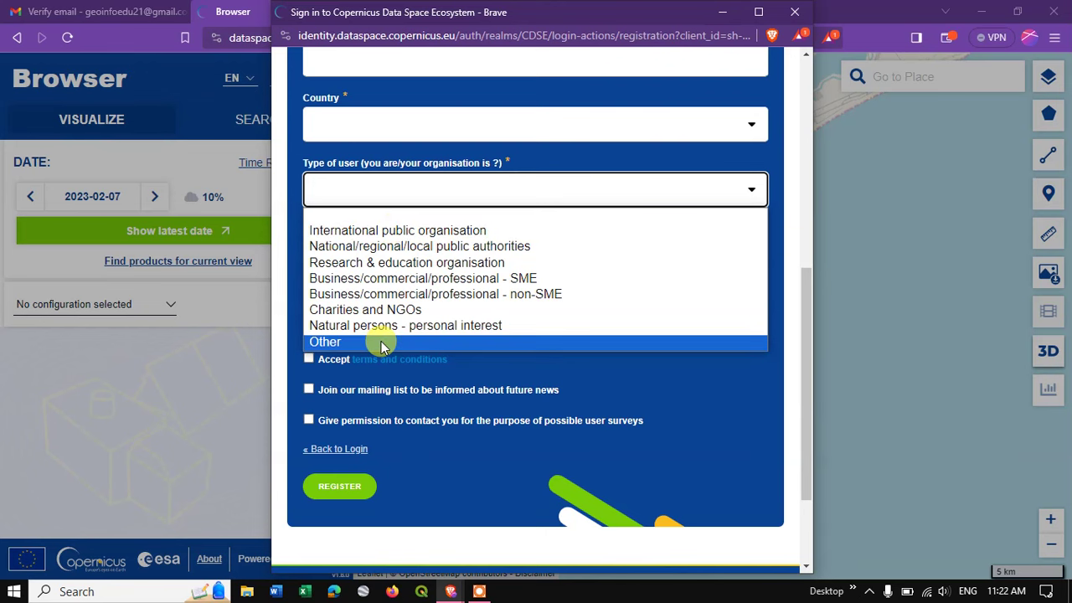
{"action": "left_click", "coordinate": [681, 402]}
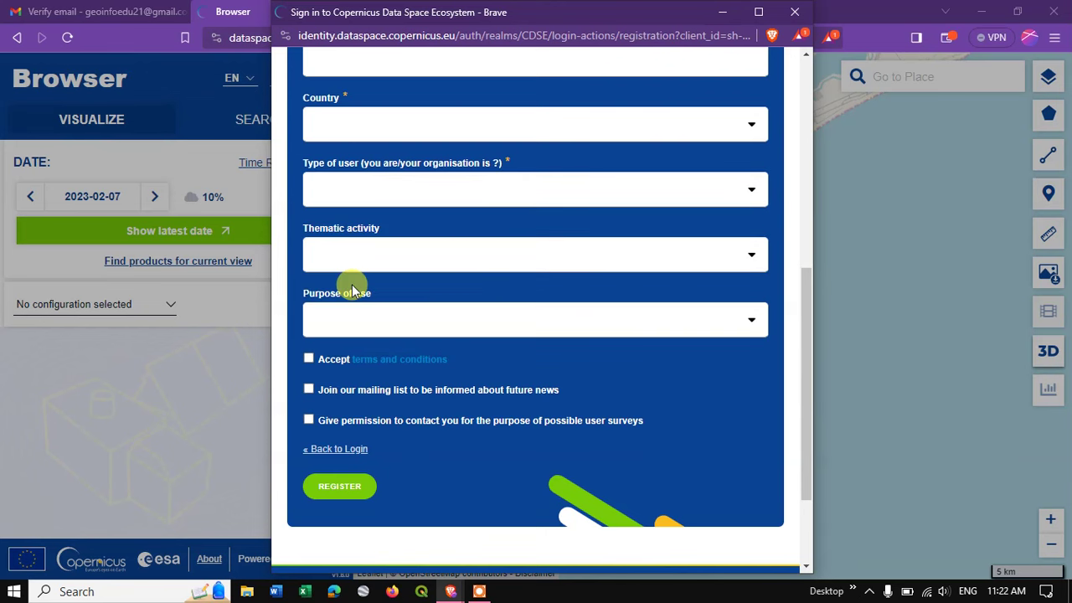
{"action": "left_click", "coordinate": [358, 319]}
{"action": "left_click", "coordinate": [294, 280]}
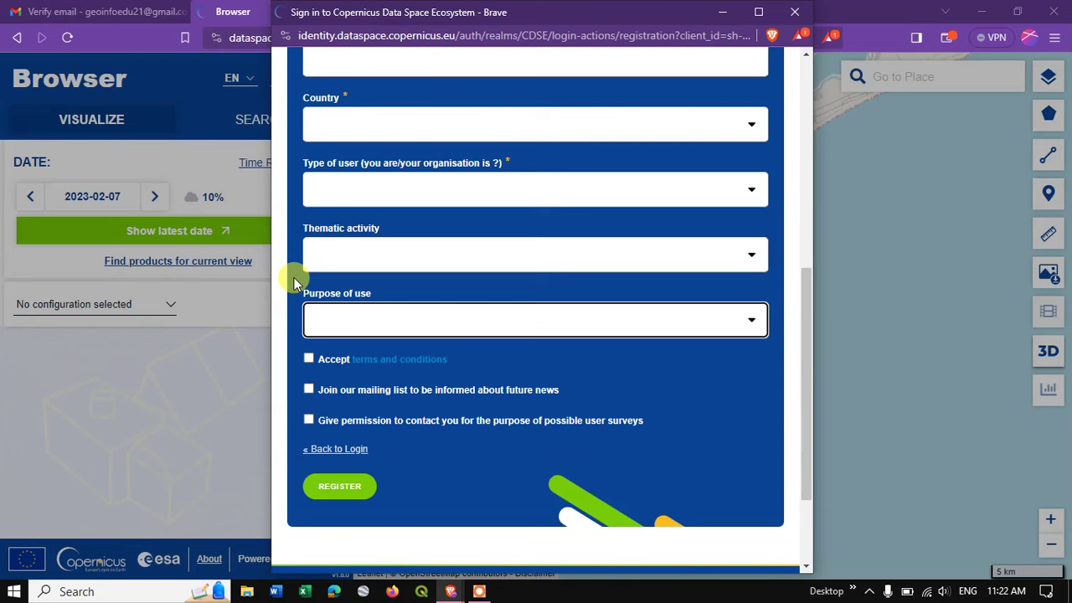
{"action": "scroll", "coordinate": [403, 451], "scroll_direction": "down", "scroll_amount": 2}
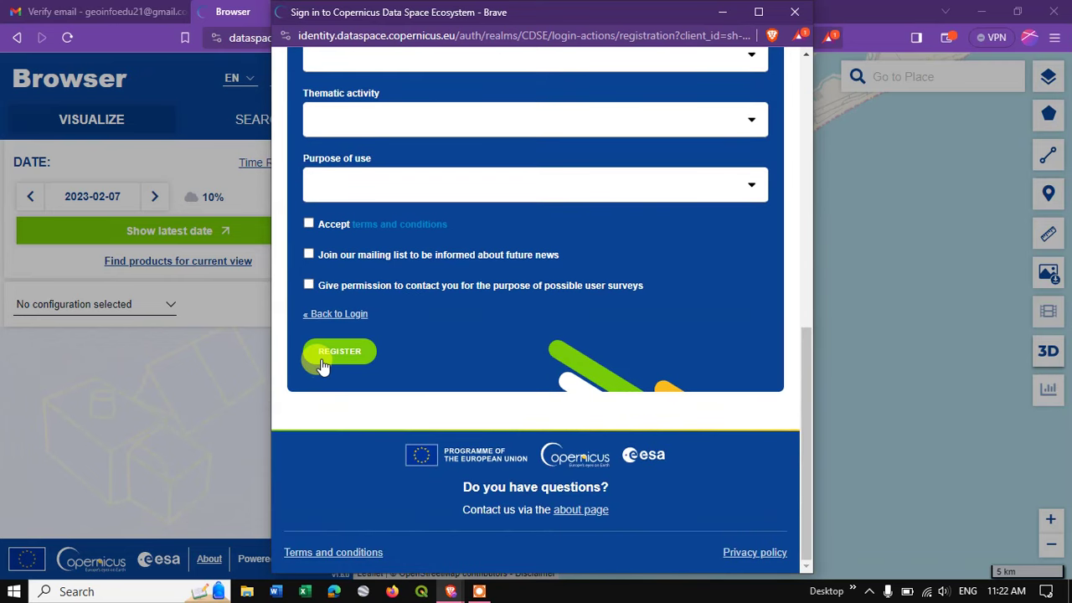
{"action": "scroll", "coordinate": [578, 344], "scroll_direction": "up", "scroll_amount": 10}
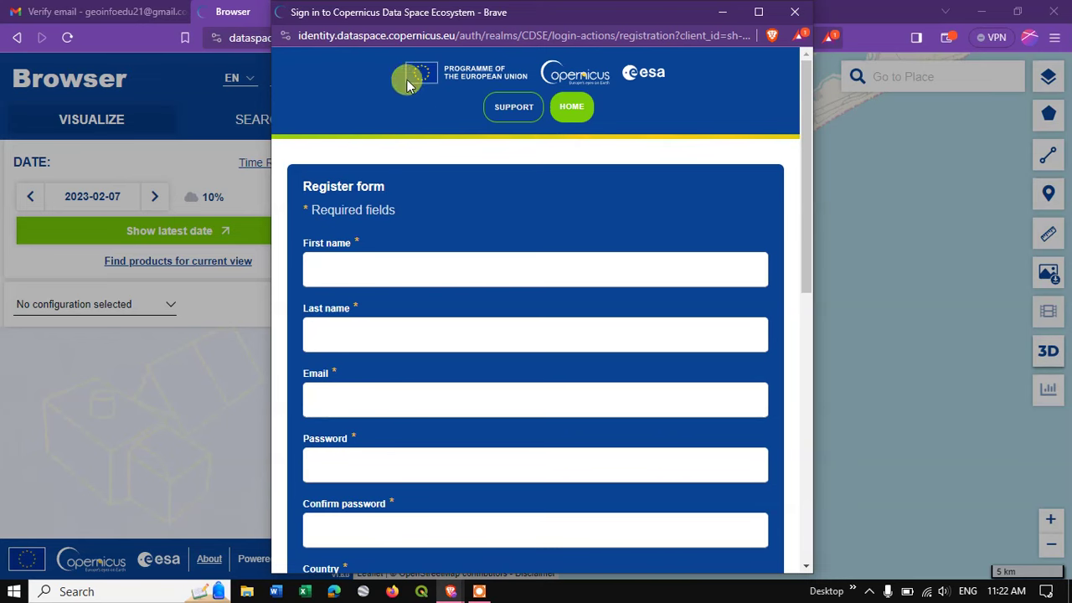
{"action": "left_click", "coordinate": [93, 11]}
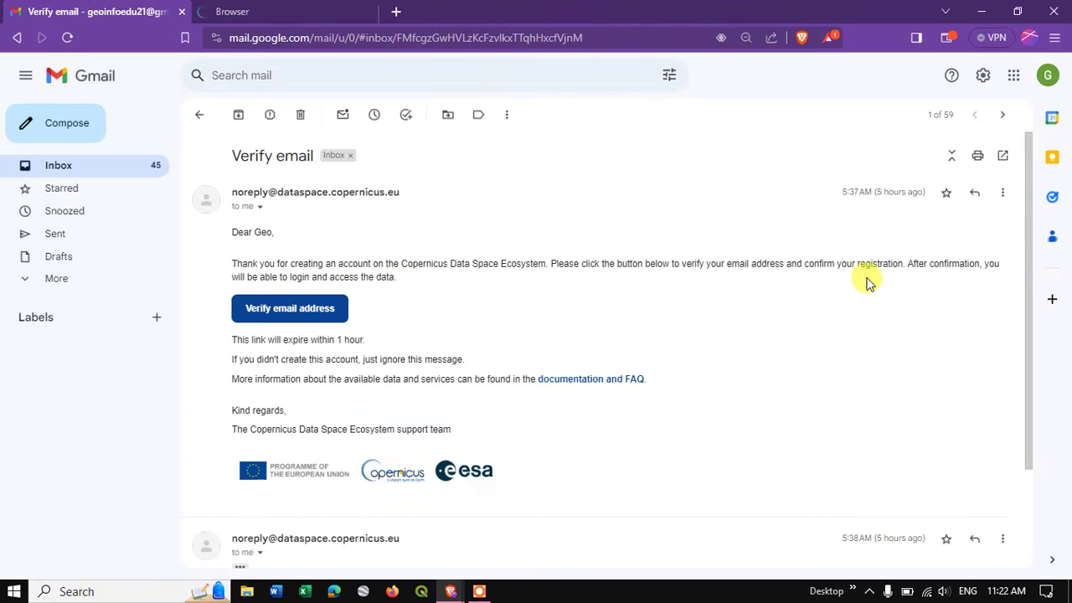
{"action": "left_click", "coordinate": [270, 11]}
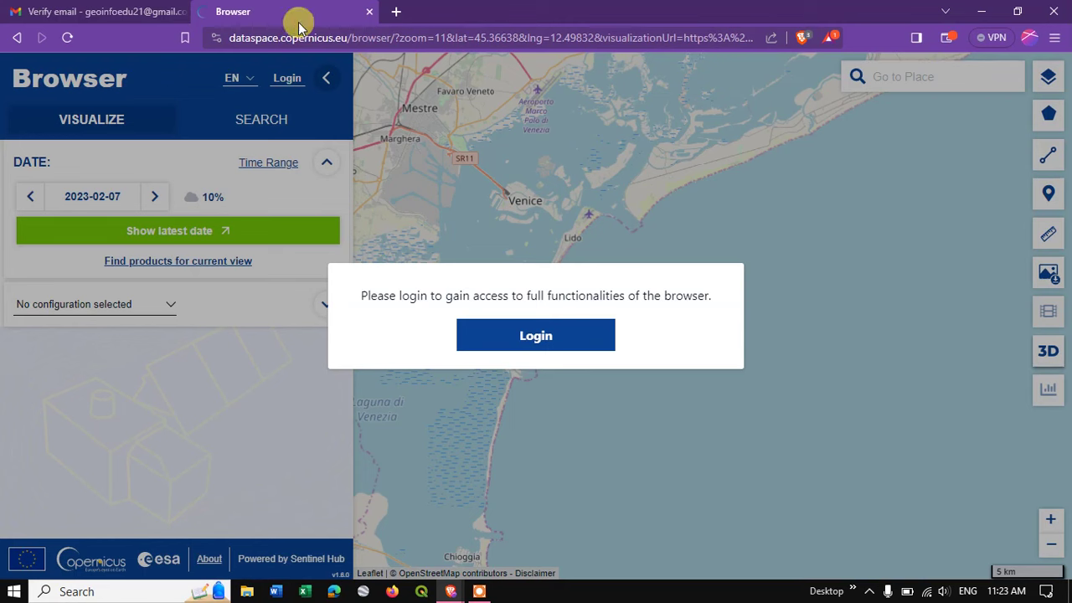
- Log in to Copernicus Browser with the account e-mail and password
{"action": "left_click", "coordinate": [553, 336]}
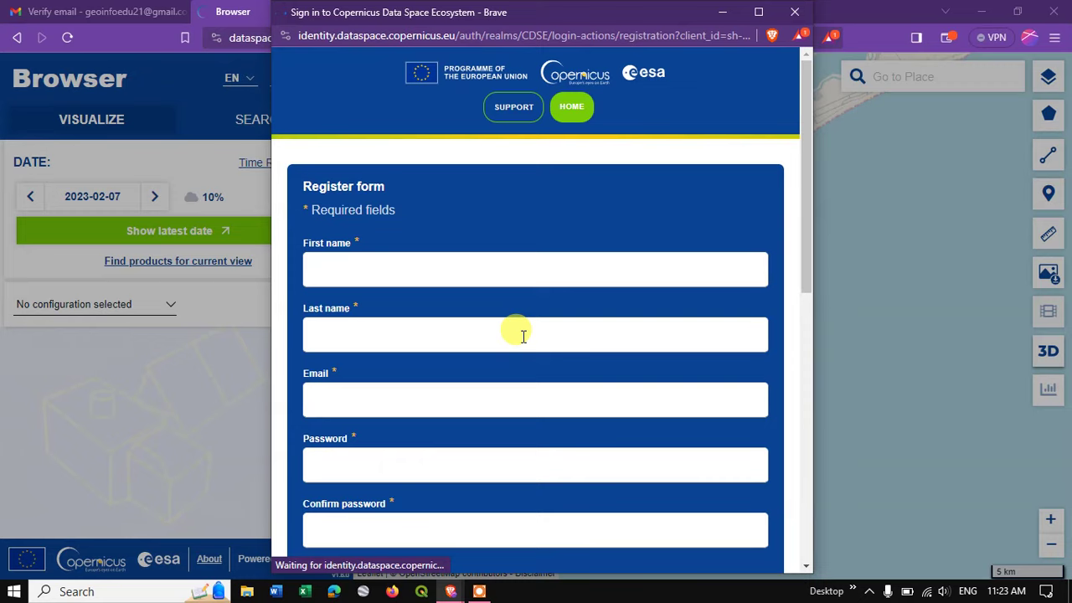
{"action": "scroll", "coordinate": [522, 322], "scroll_direction": "down", "scroll_amount": 7}
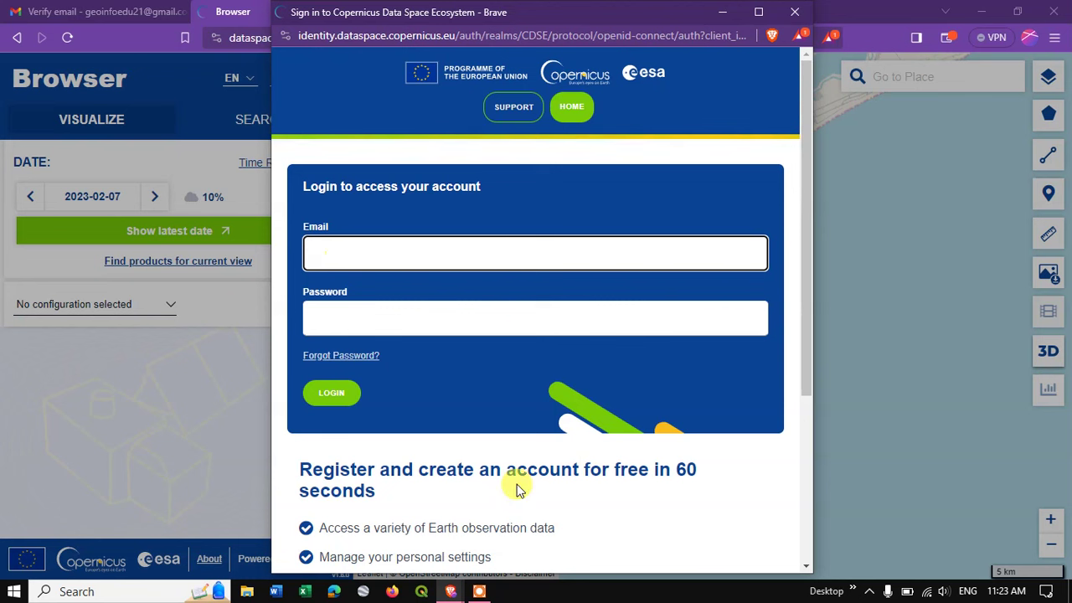
{"action": "key", "text": "ctrl+v"}
{"action": "left_click", "coordinate": [350, 323]}
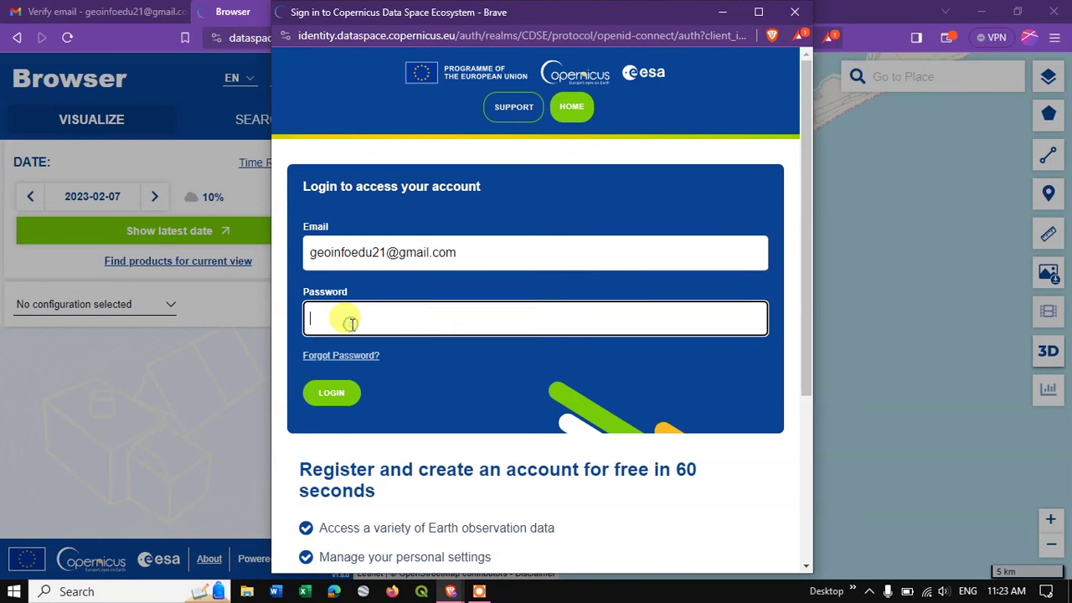
{"action": "type", "text": "***"}
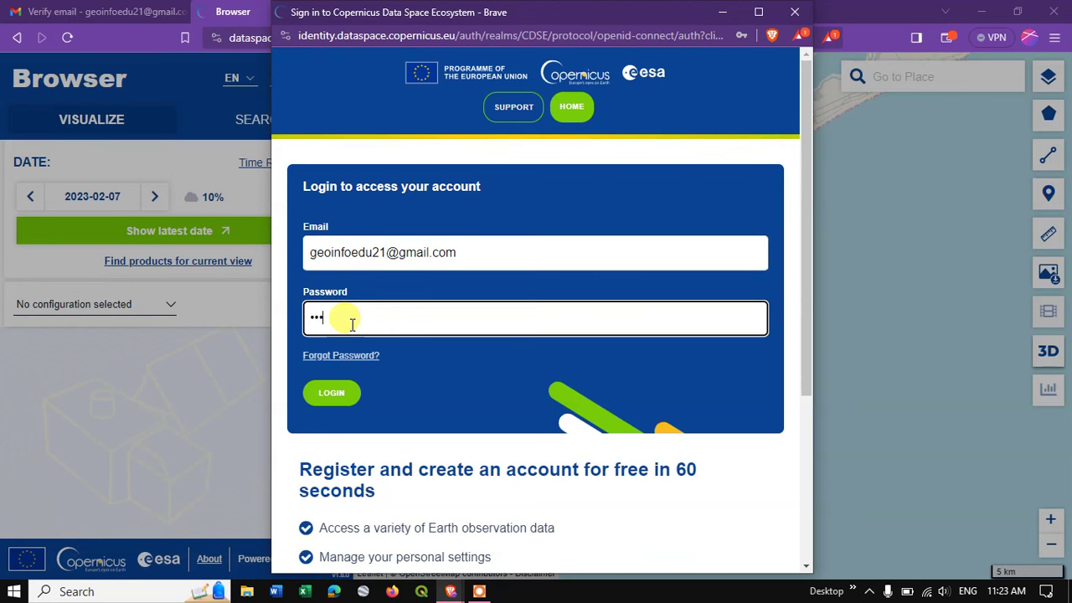
{"action": "type", "text": "******"}
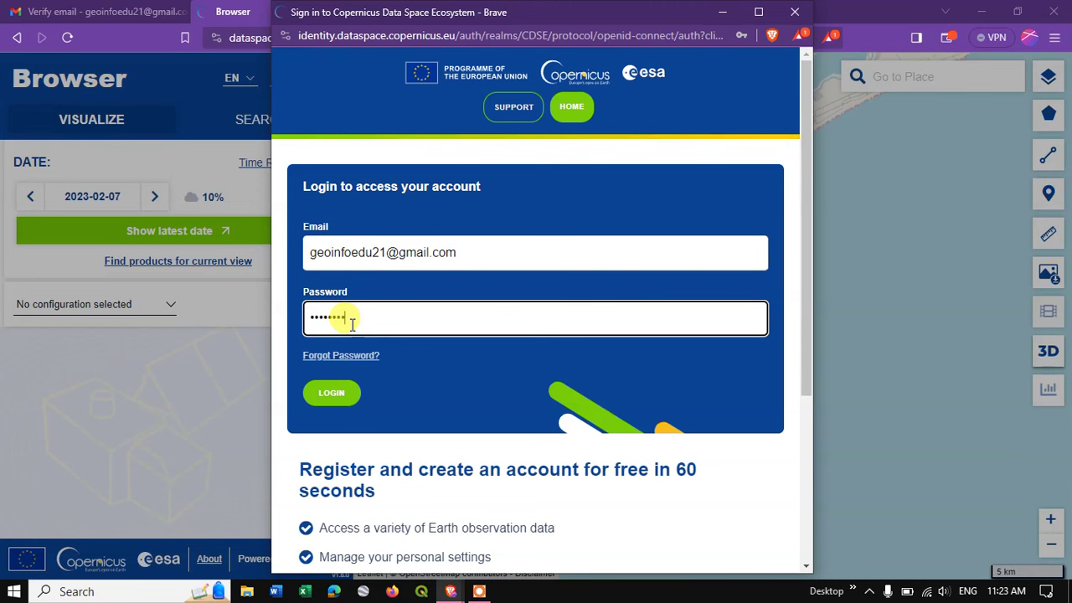
{"action": "type", "text": "**"}
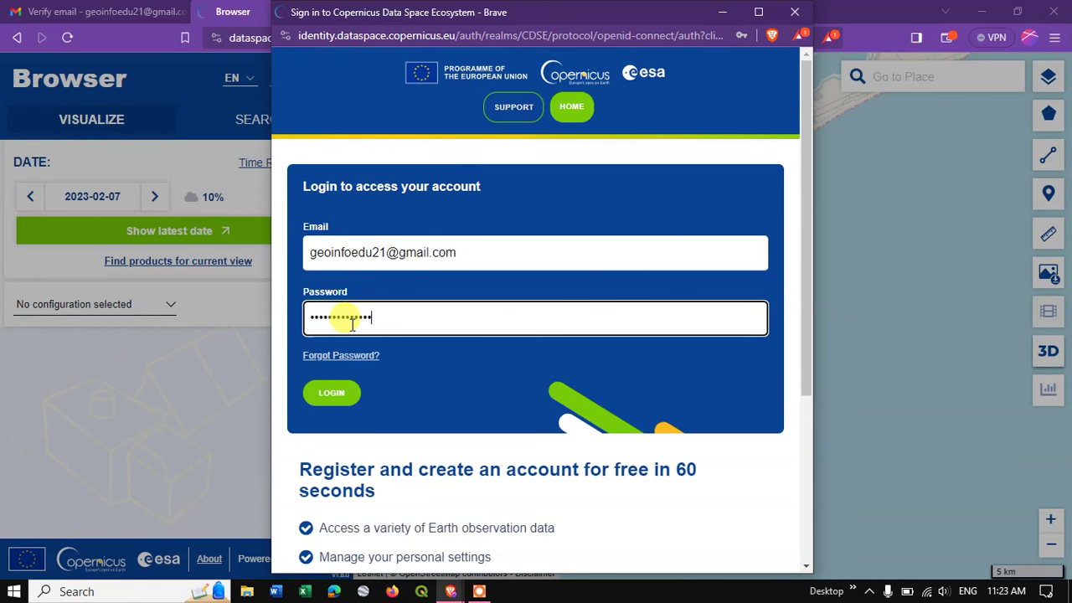
{"action": "left_click", "coordinate": [335, 400]}
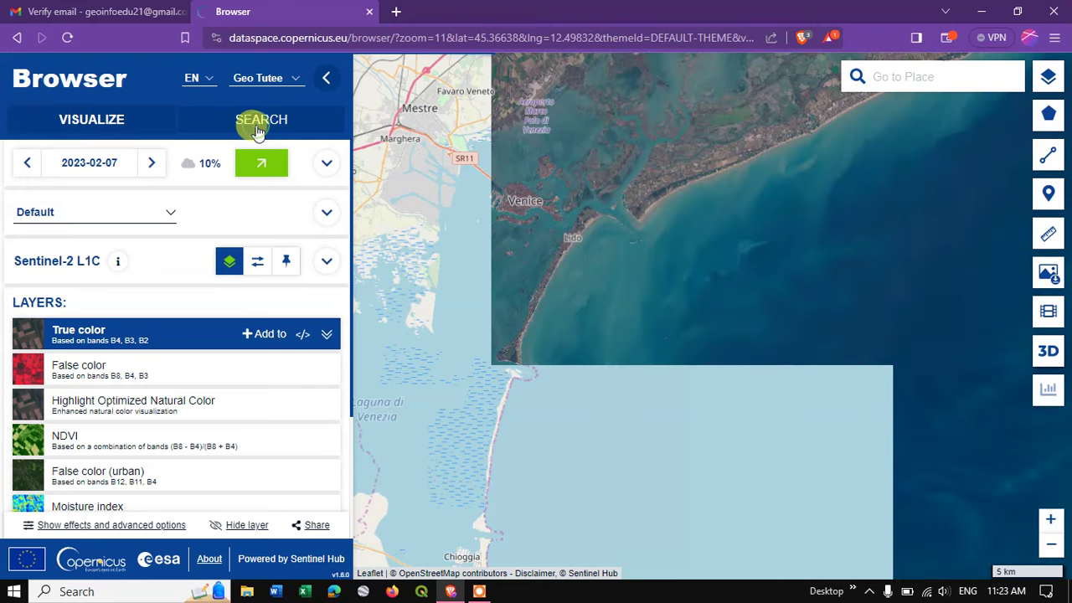
- Switch to the Search tab and zoom out over the Adriatic
{"action": "left_click", "coordinate": [260, 122]}
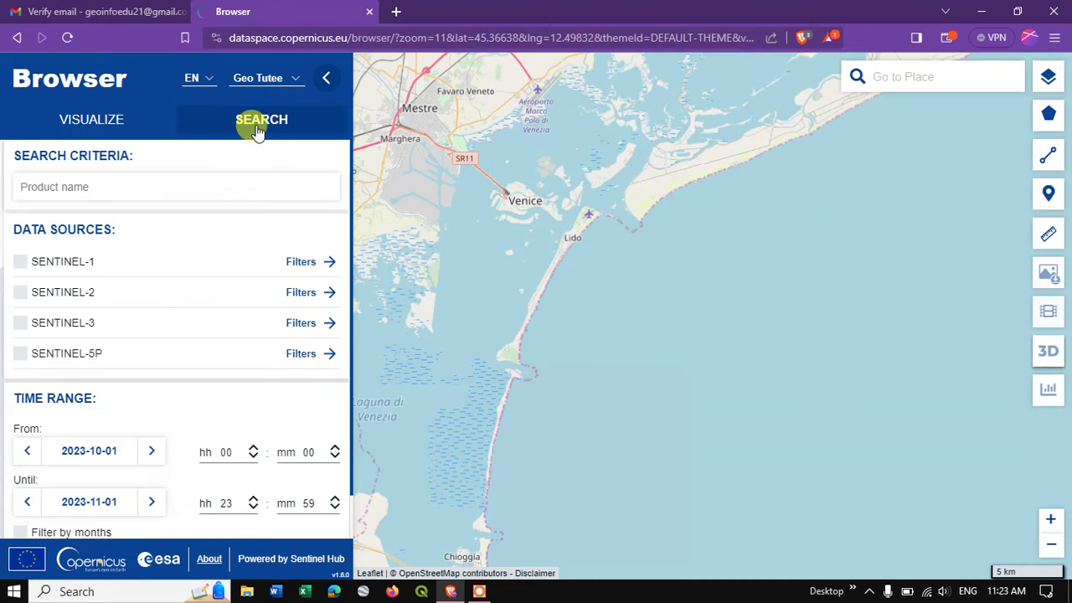
{"action": "scroll", "coordinate": [602, 244], "scroll_direction": "down", "scroll_amount": 1}
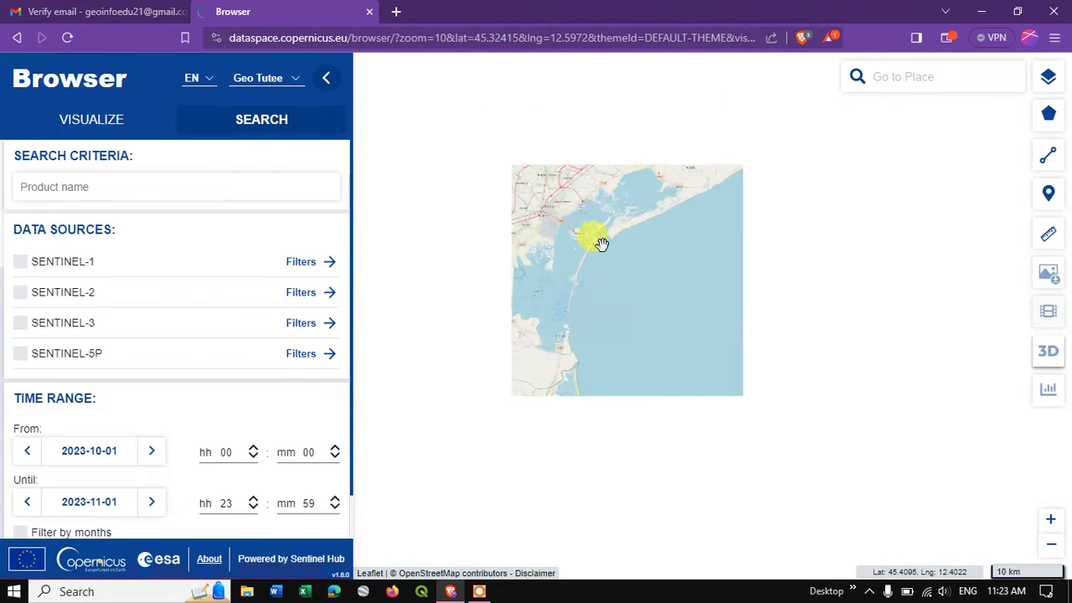
{"action": "scroll", "coordinate": [602, 245], "scroll_direction": "down", "scroll_amount": 1}
{"action": "left_click_drag", "start_coordinate": [773, 243], "coordinate": [443, 155]}
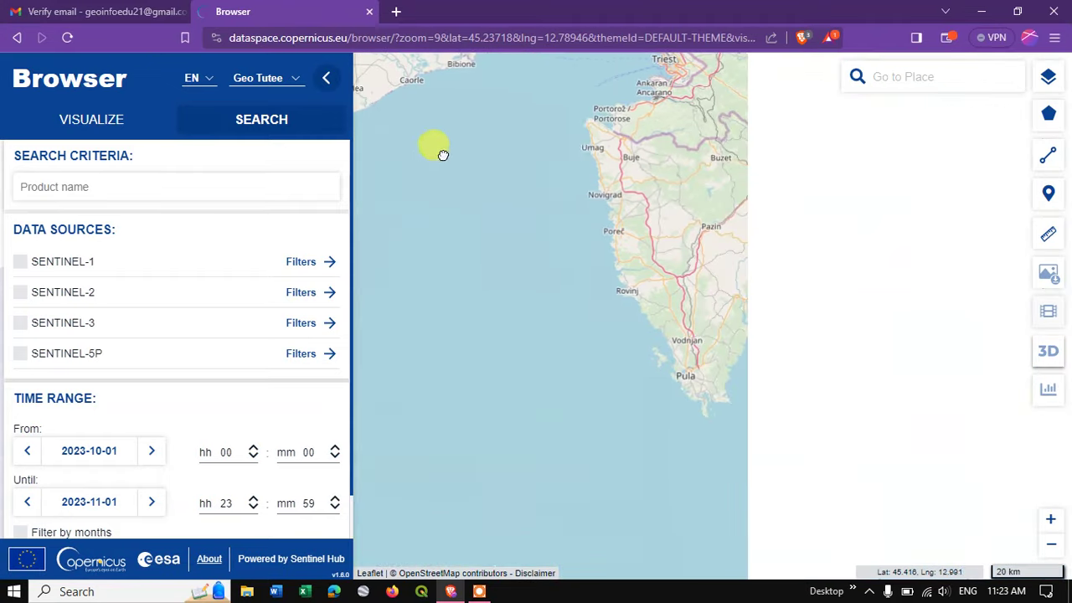
{"action": "scroll", "coordinate": [591, 143], "scroll_direction": "down", "scroll_amount": 2}
{"action": "left_click_drag", "start_coordinate": [591, 143], "coordinate": [692, 184]}
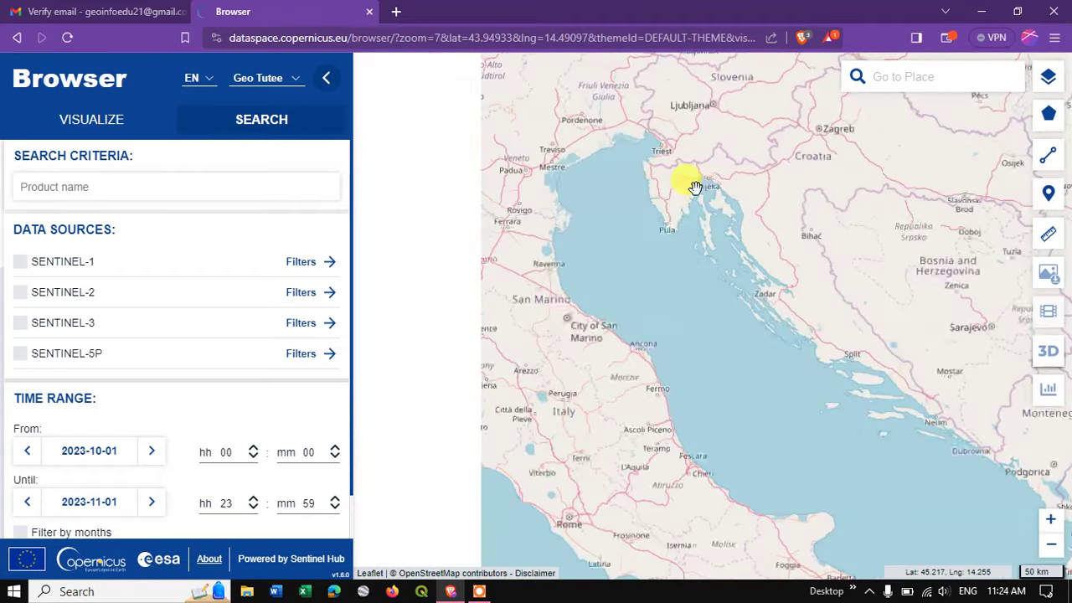
{"action": "scroll", "coordinate": [695, 185], "scroll_direction": "down", "scroll_amount": 3}
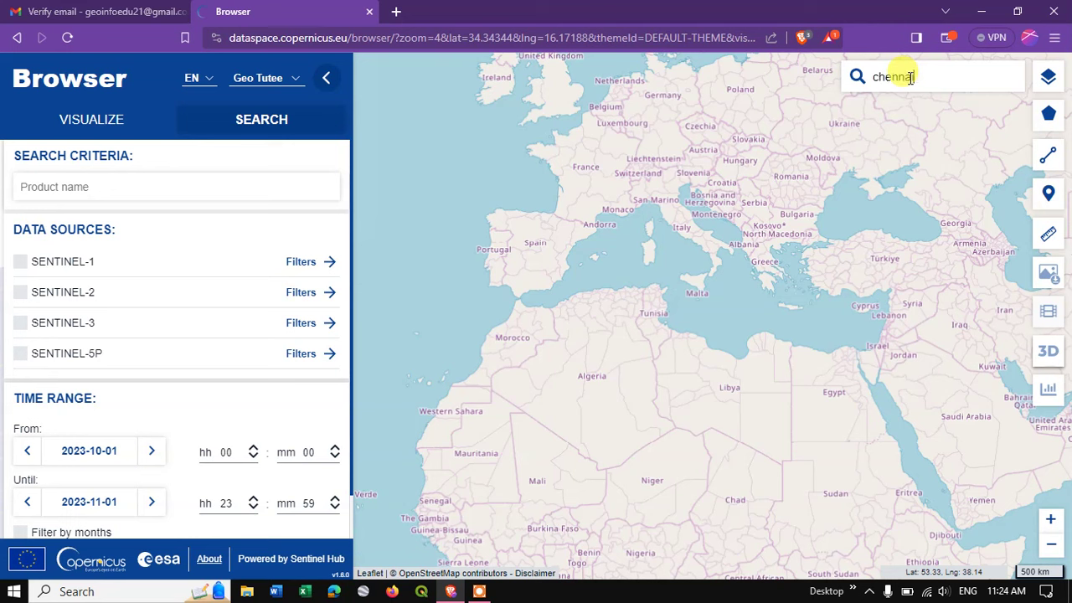
- Move the map to Chennai District, India using Go to Place
{"action": "type", "text": "i"}
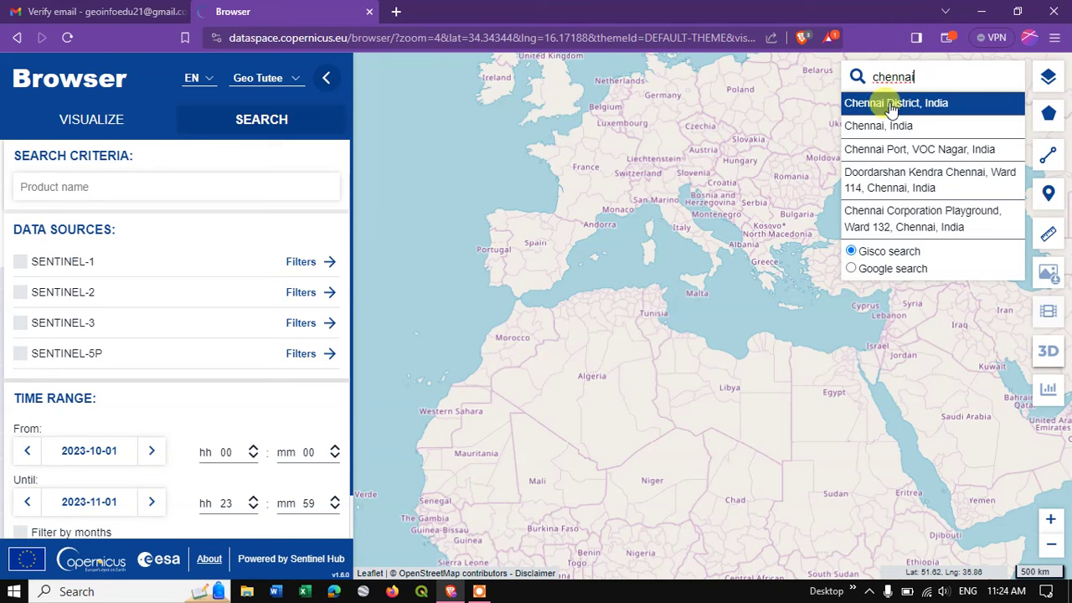
{"action": "left_click", "coordinate": [910, 103]}
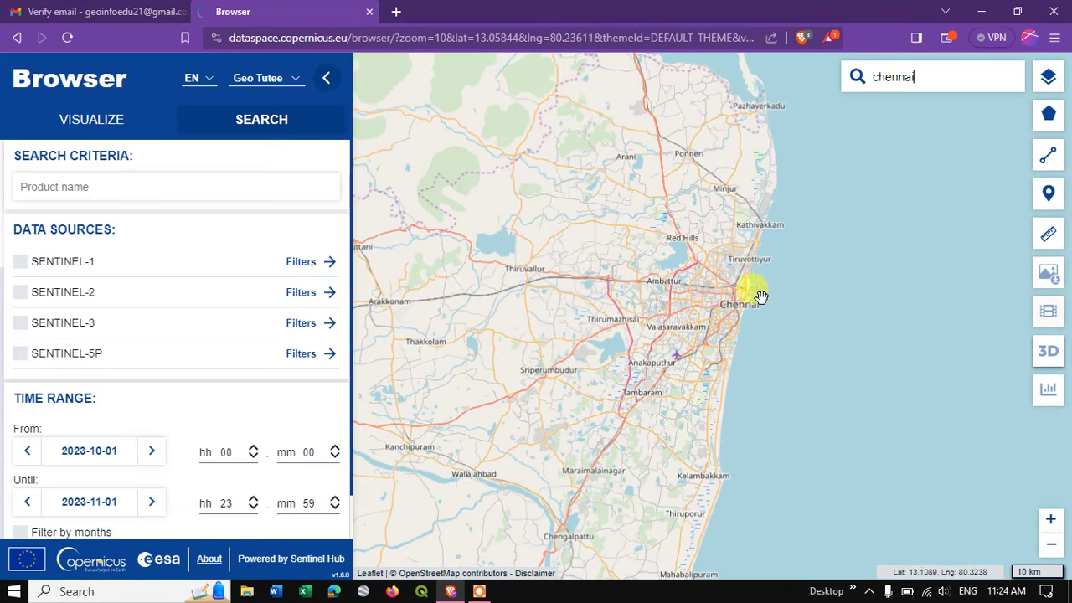
{"action": "scroll", "coordinate": [745, 305], "scroll_direction": "up", "scroll_amount": 1}
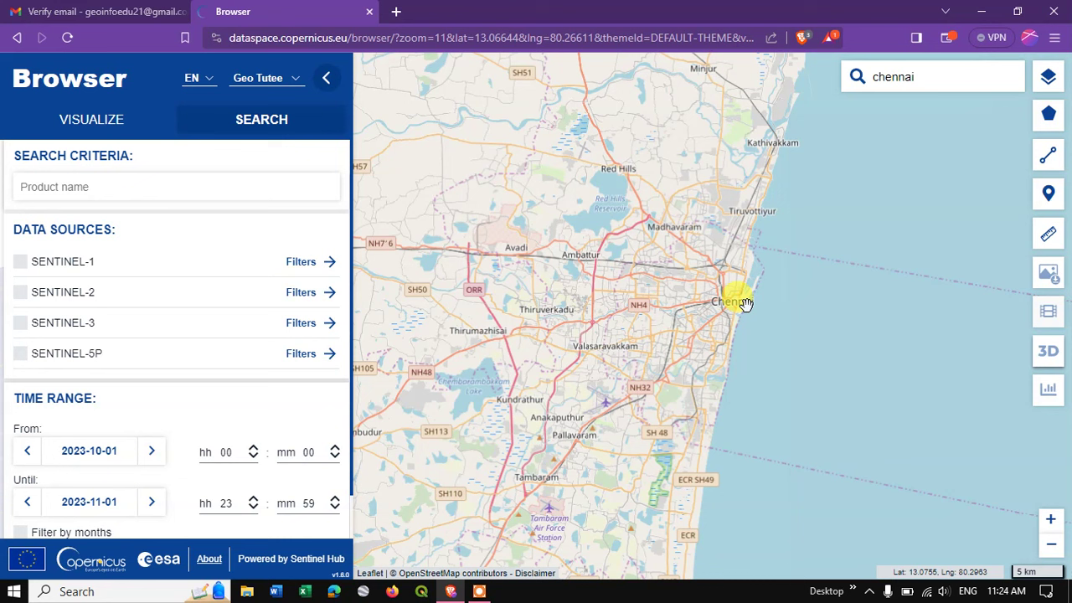
{"action": "left_click", "coordinate": [1050, 196]}
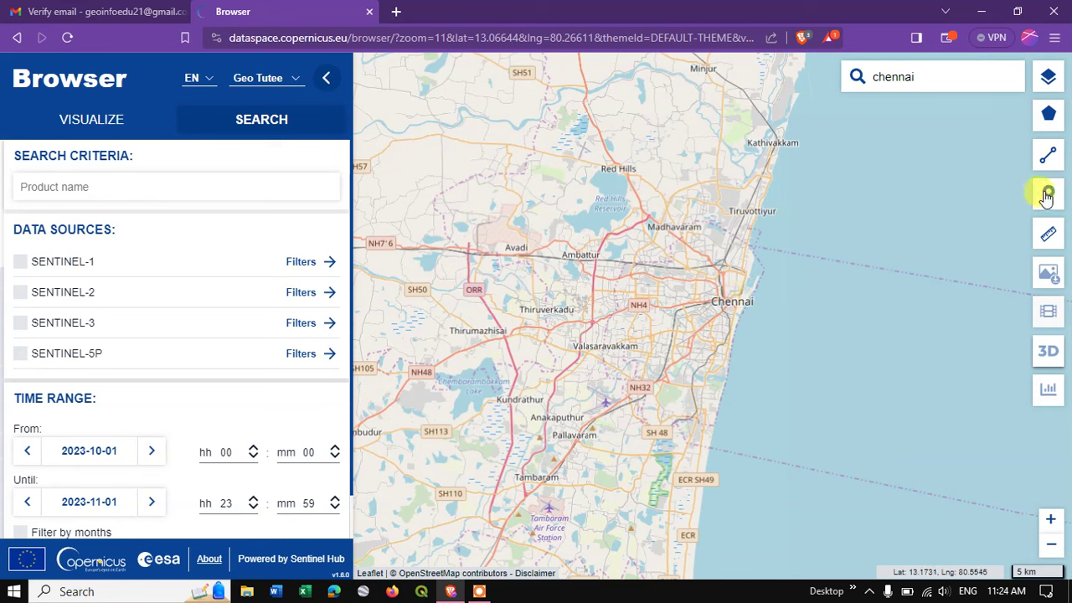
- Draw a 330.21 km² rectangle from Red Hills to south-east of Chennai
{"action": "mouse_move", "coordinate": [1047, 114]}
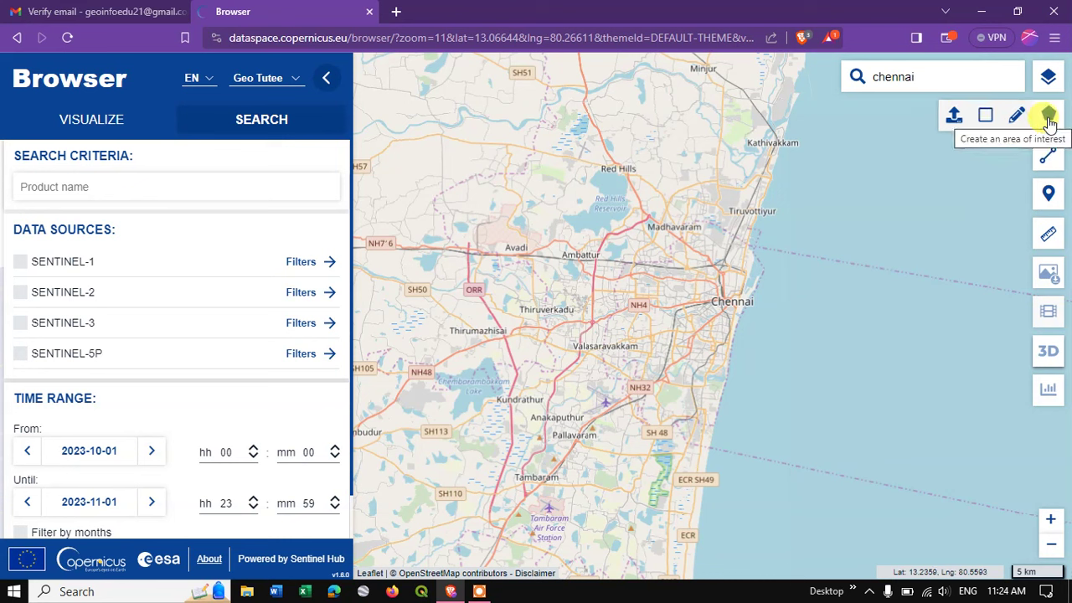
{"action": "left_click", "coordinate": [1054, 123]}
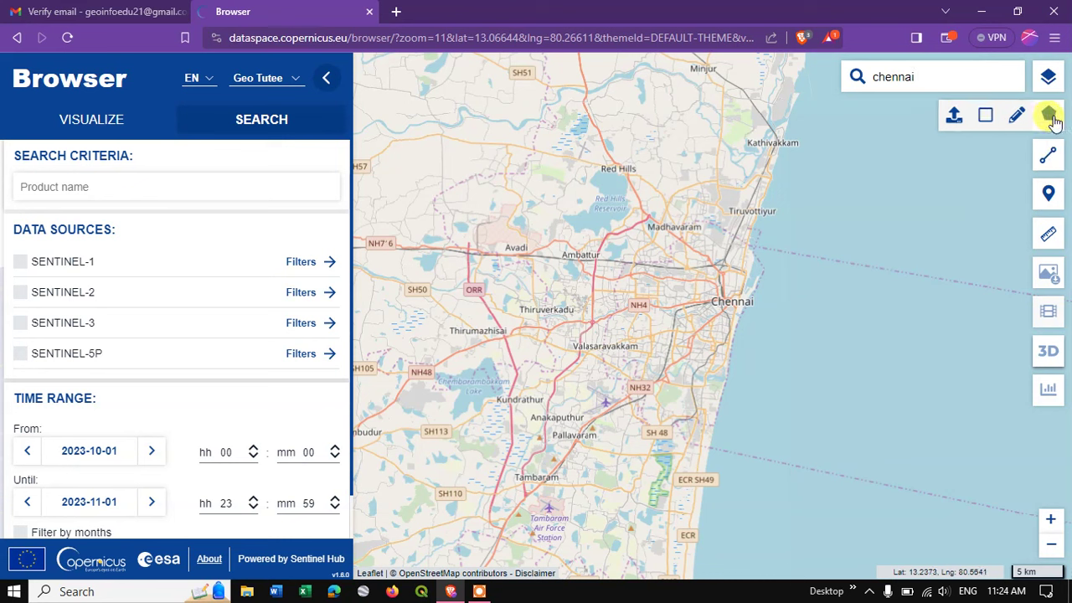
{"action": "left_click", "coordinate": [989, 121]}
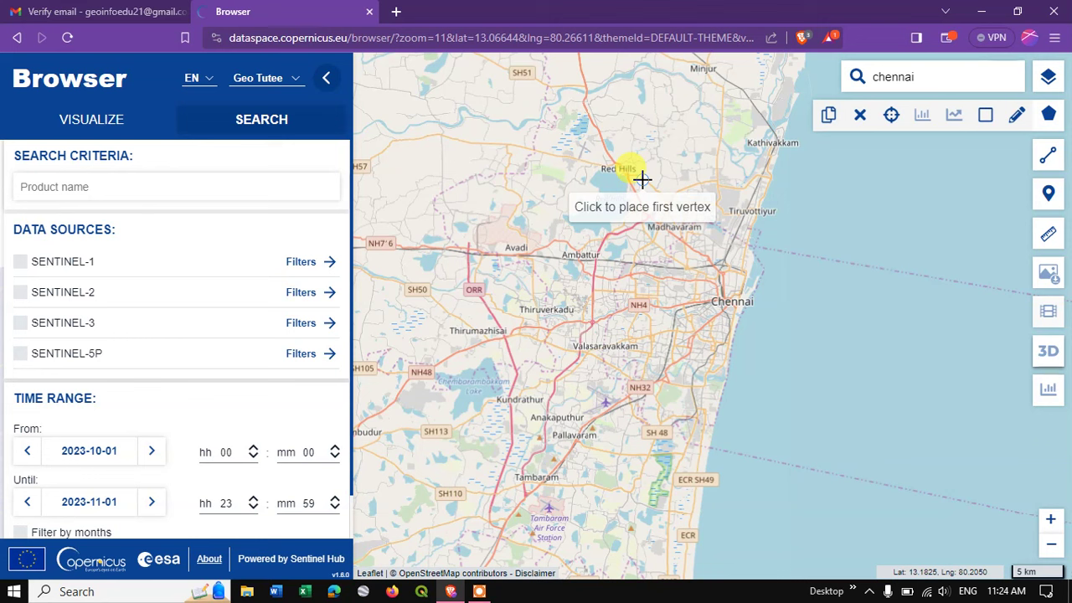
{"action": "left_click", "coordinate": [642, 179]}
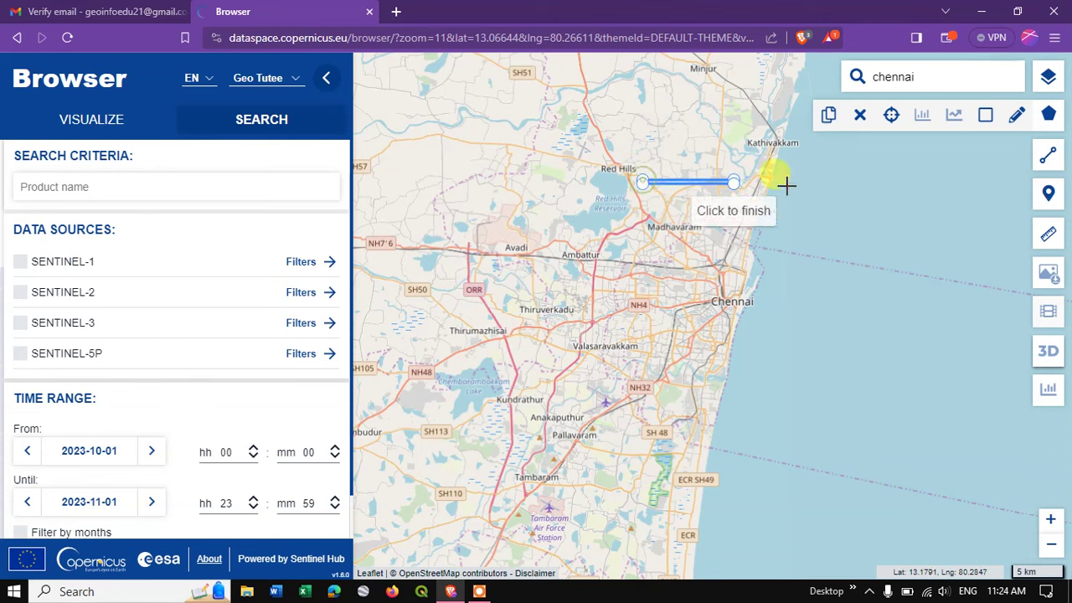
{"action": "left_click", "coordinate": [808, 400]}
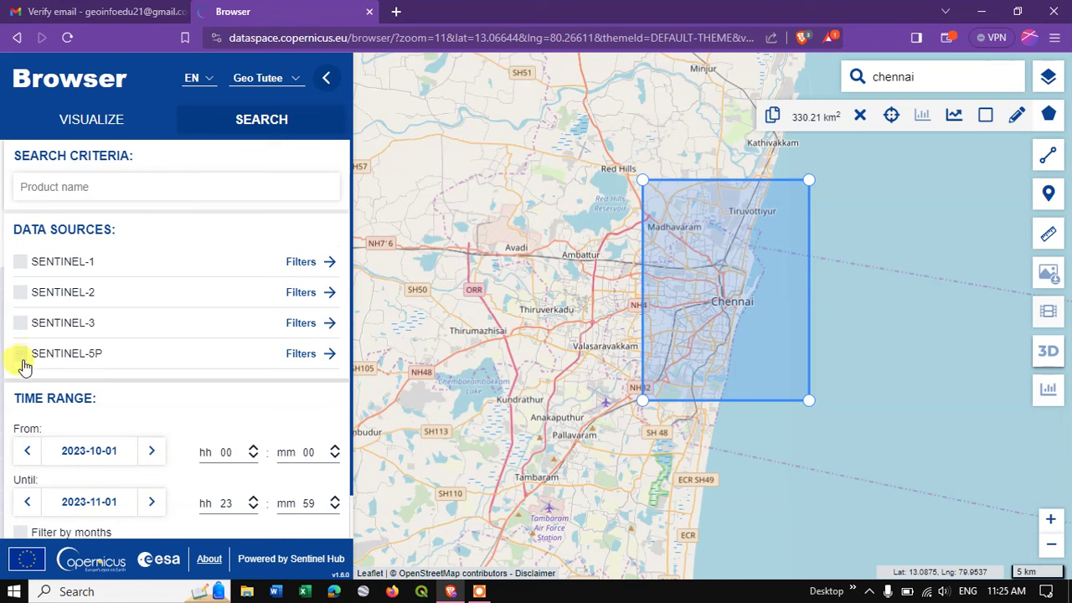
- Tick SENTINEL-2 as the data source and cap maximum cloud cover at 5%
{"action": "left_click", "coordinate": [20, 292]}
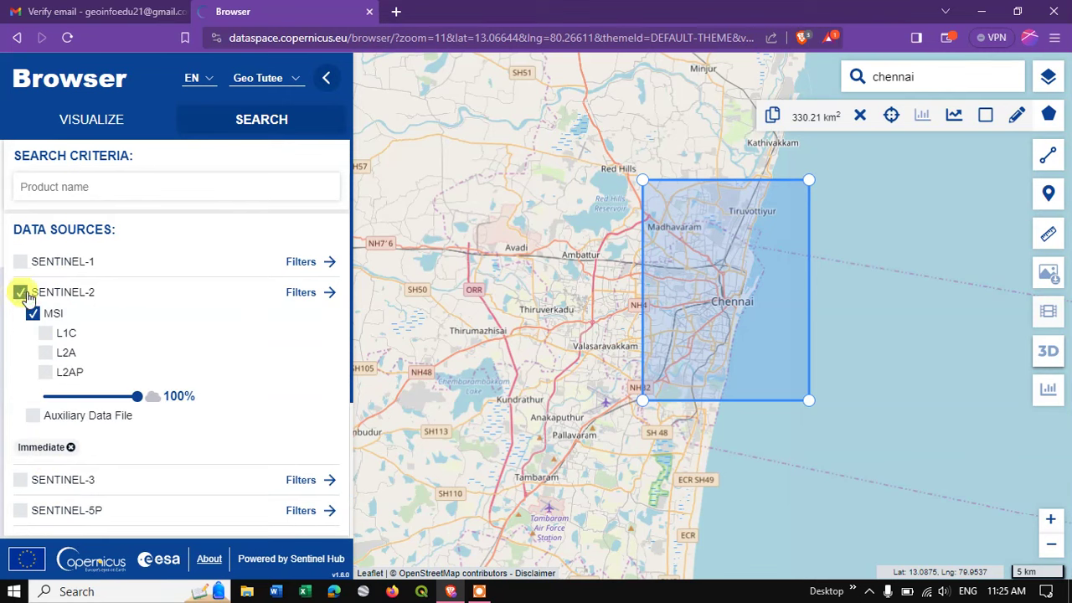
{"action": "scroll", "coordinate": [195, 234], "scroll_direction": "down", "scroll_amount": 2}
{"action": "scroll", "coordinate": [191, 234], "scroll_direction": "up", "scroll_amount": 1}
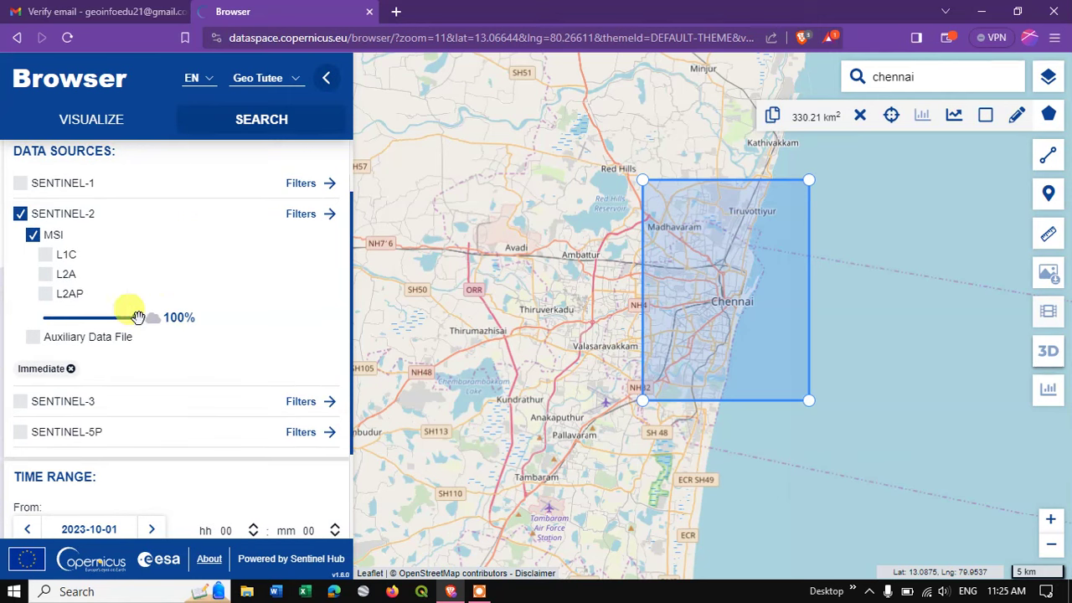
{"action": "left_click_drag", "start_coordinate": [138, 320], "coordinate": [57, 329]}
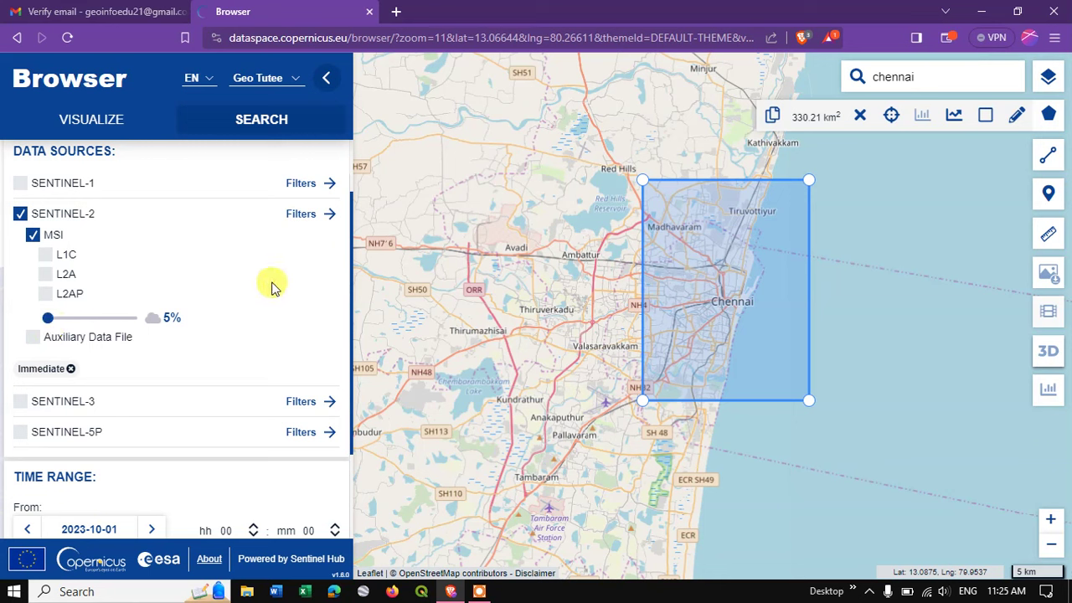
{"action": "scroll", "coordinate": [276, 310], "scroll_direction": "down", "scroll_amount": 1}
{"action": "scroll", "coordinate": [153, 383], "scroll_direction": "down", "scroll_amount": 1}
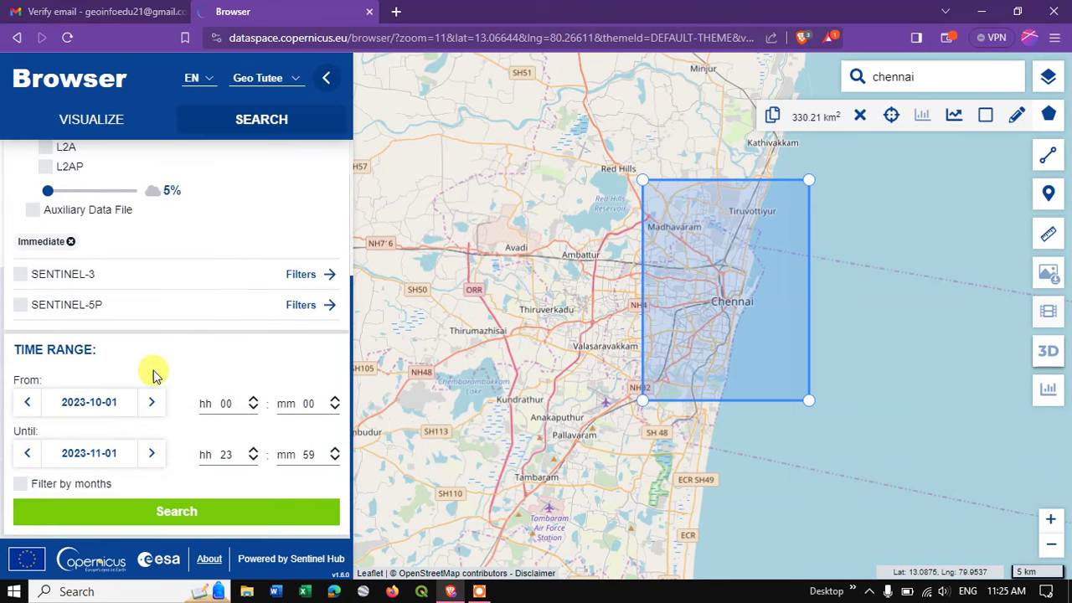
- Search products from 2023-10-01 until 2023-10-30, setting the end date to 30 October
{"action": "left_click", "coordinate": [106, 411]}
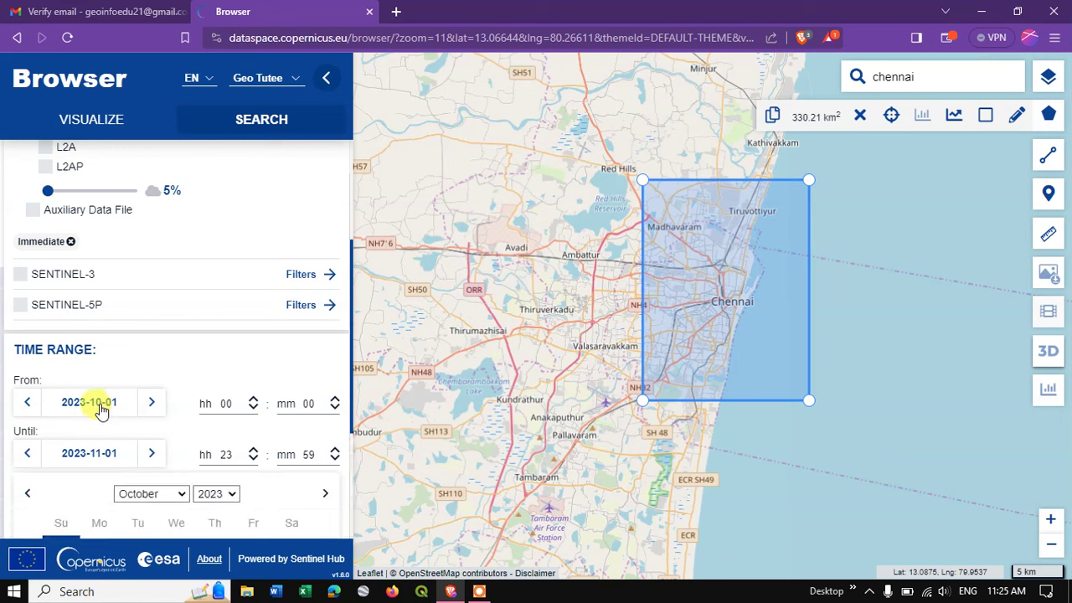
{"action": "left_click", "coordinate": [179, 494]}
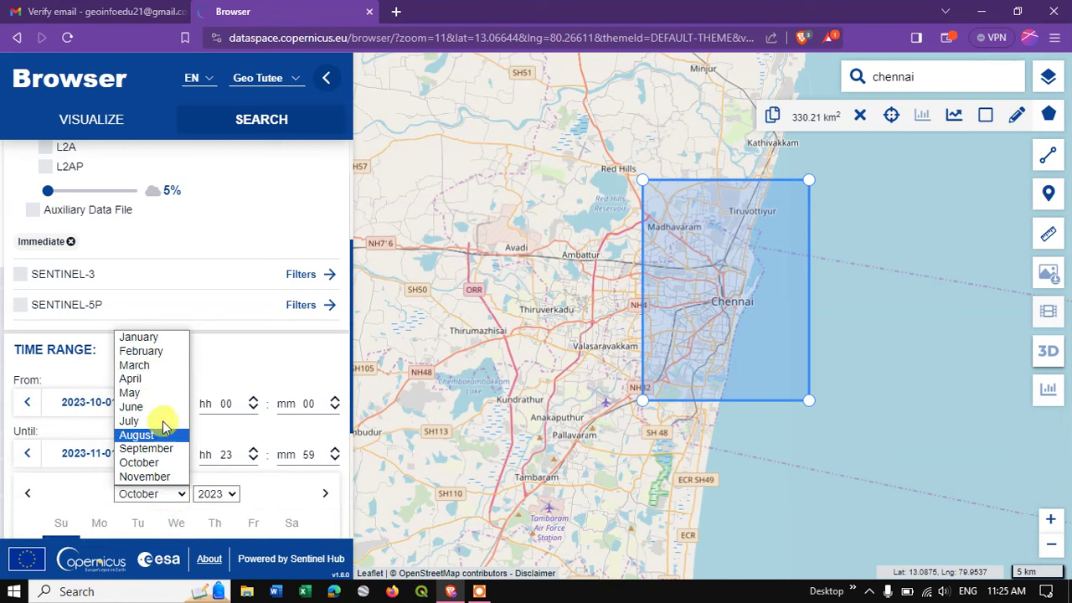
{"action": "left_click", "coordinate": [151, 371]}
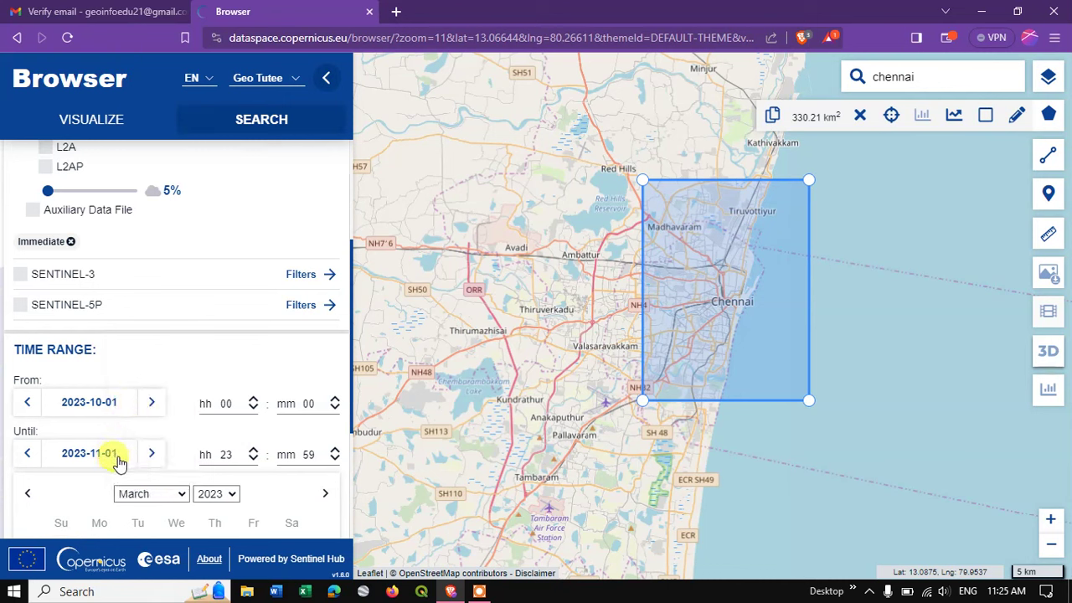
{"action": "scroll", "coordinate": [211, 364], "scroll_direction": "down", "scroll_amount": 2}
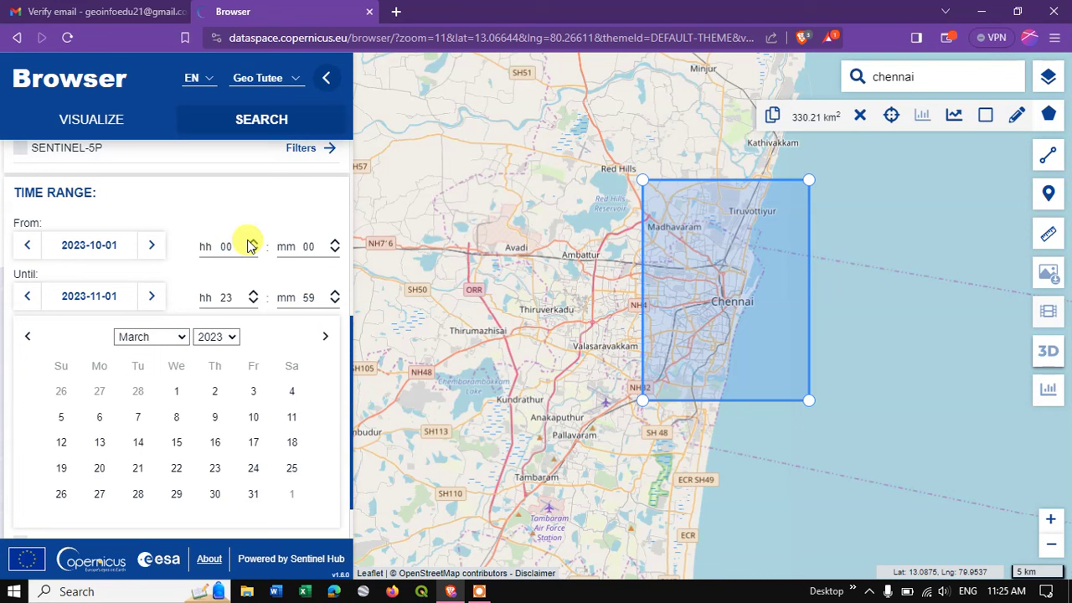
{"action": "left_click", "coordinate": [94, 298]}
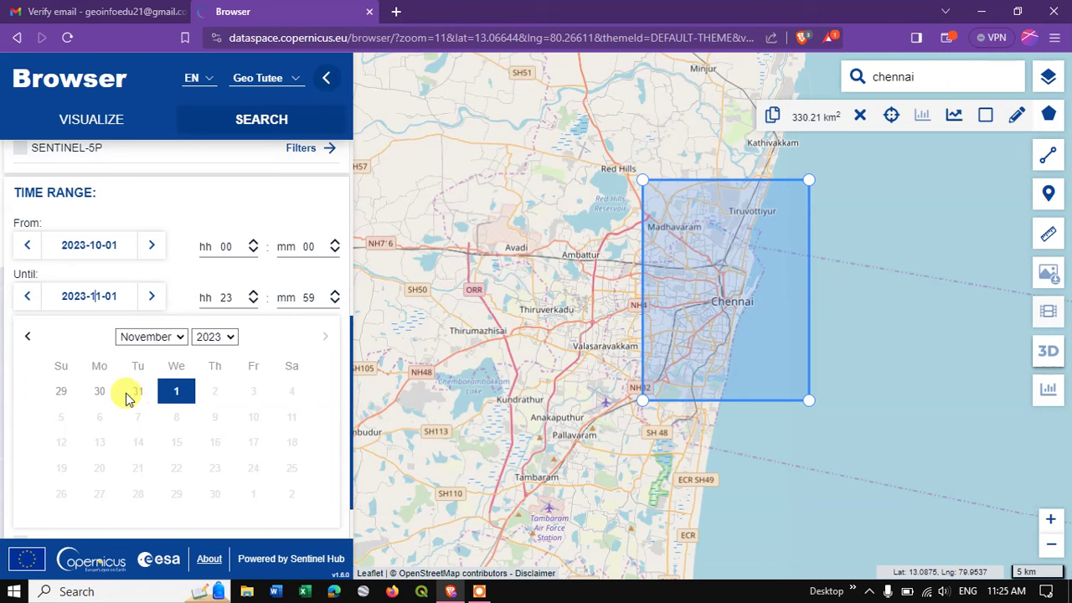
{"action": "left_click", "coordinate": [101, 396]}
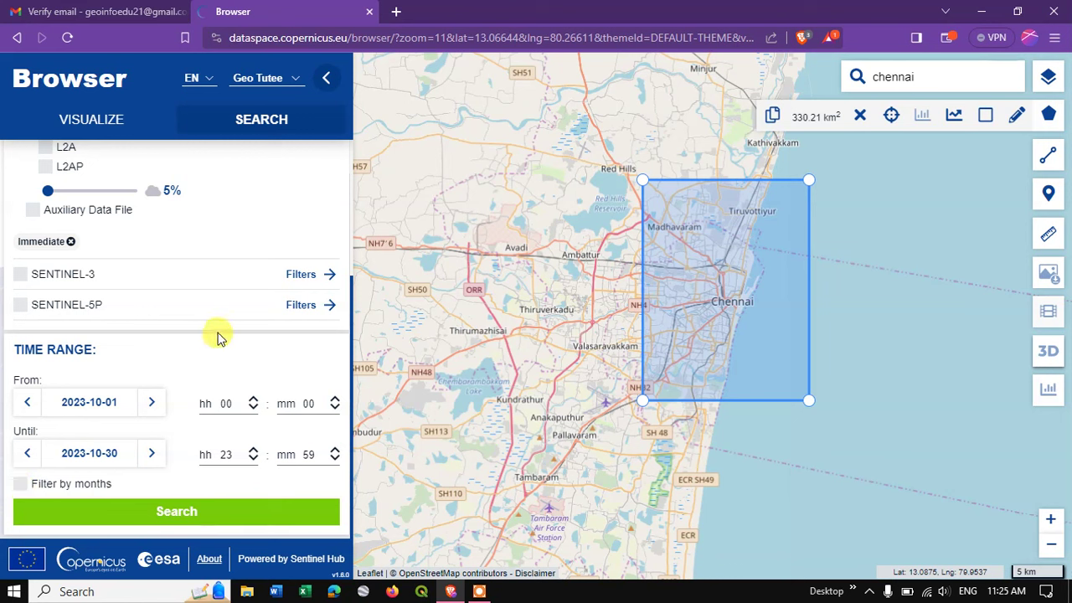
{"action": "left_click", "coordinate": [185, 520]}
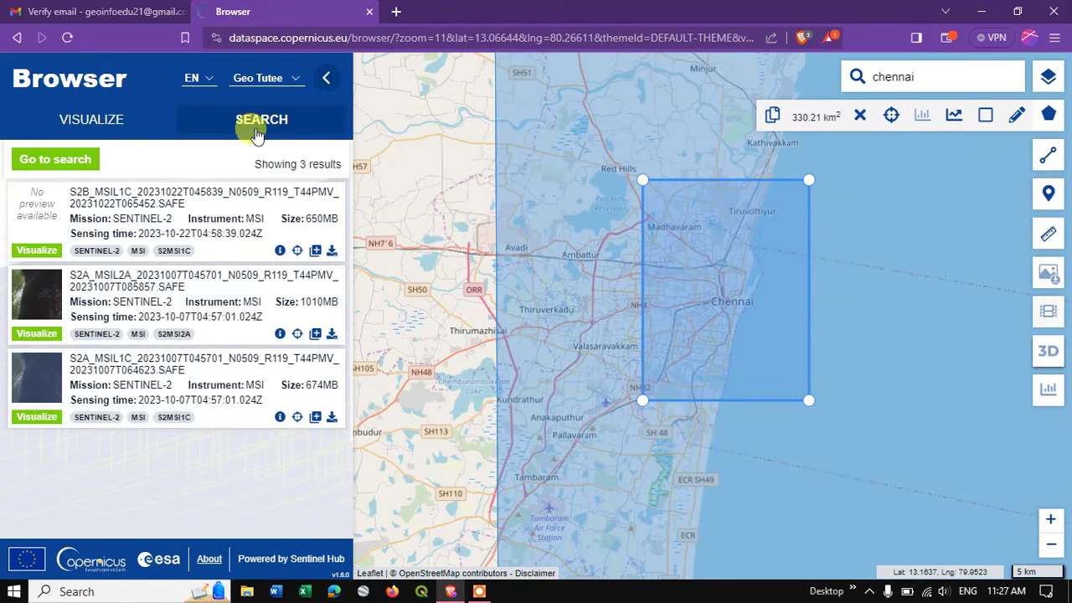
- Change the start date to 2023-03-01 (until 2023-10-30) and rerun the Chennai Sentinel-2 search
{"action": "left_click", "coordinate": [35, 157]}
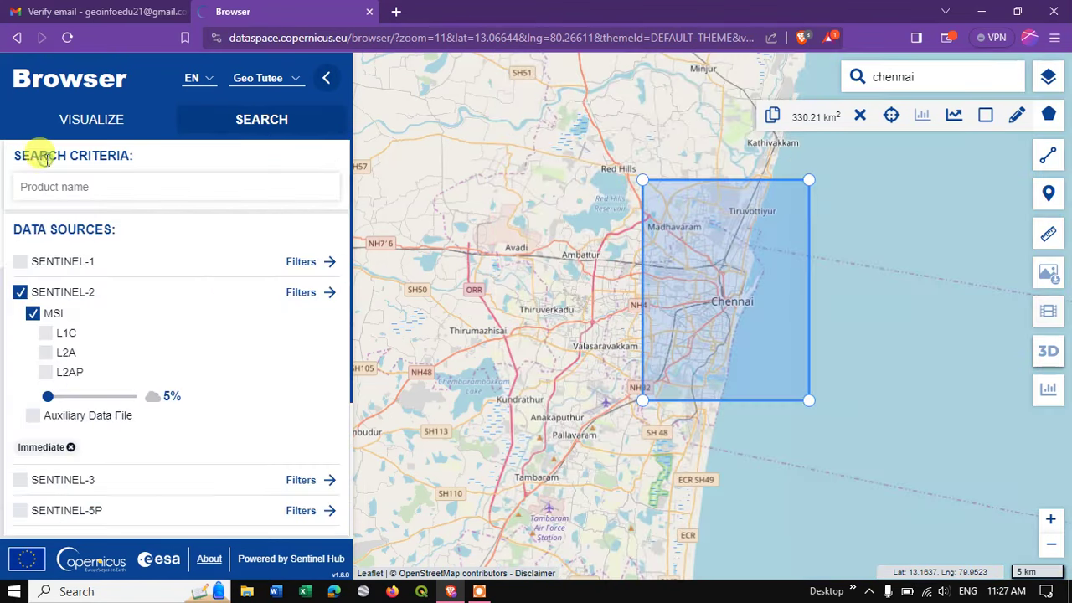
{"action": "scroll", "coordinate": [168, 311], "scroll_direction": "down", "scroll_amount": 2}
{"action": "scroll", "coordinate": [172, 305], "scroll_direction": "down", "scroll_amount": 1}
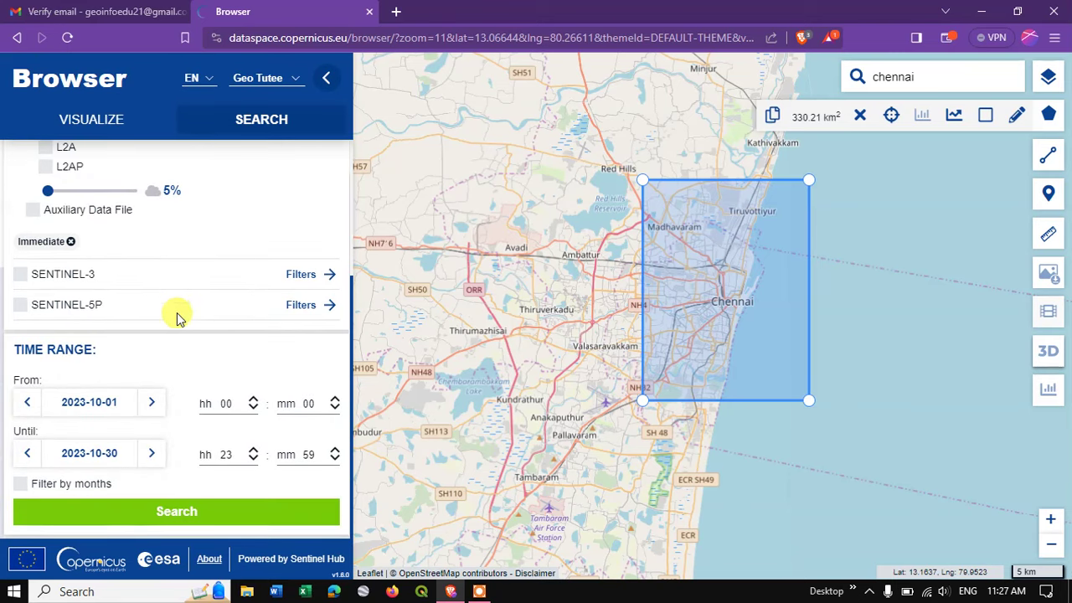
{"action": "left_click", "coordinate": [97, 407]}
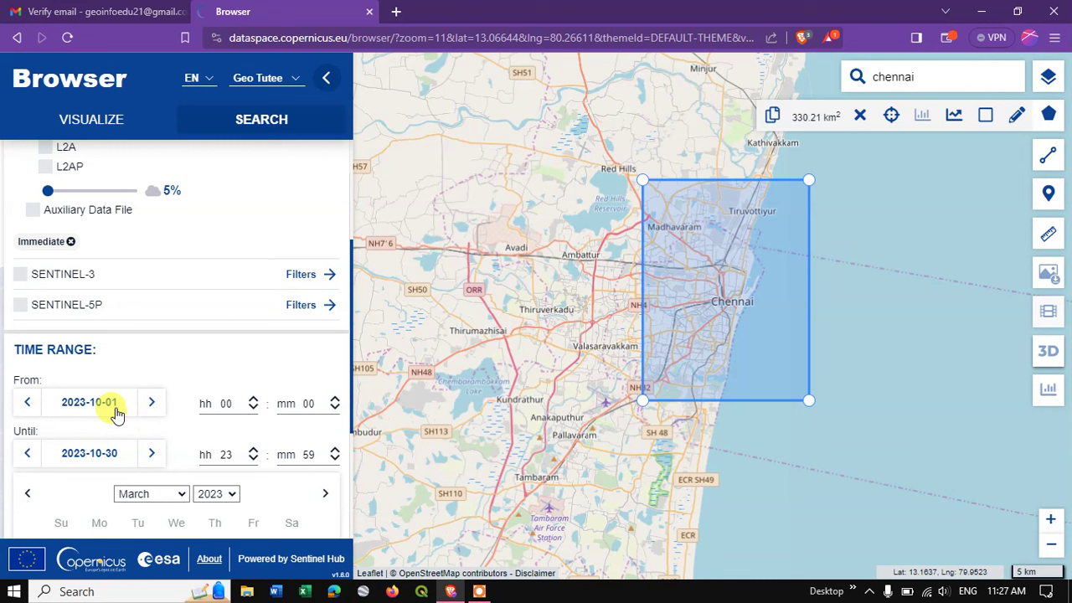
{"action": "left_click", "coordinate": [92, 403]}
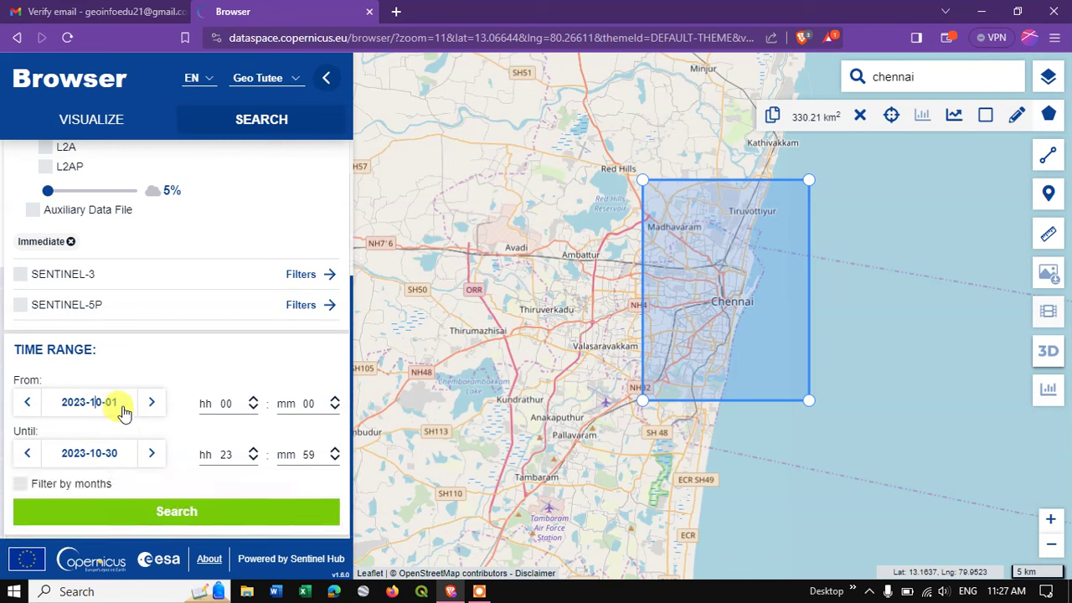
{"action": "left_click", "coordinate": [119, 451]}
{"action": "left_click", "coordinate": [159, 494]}
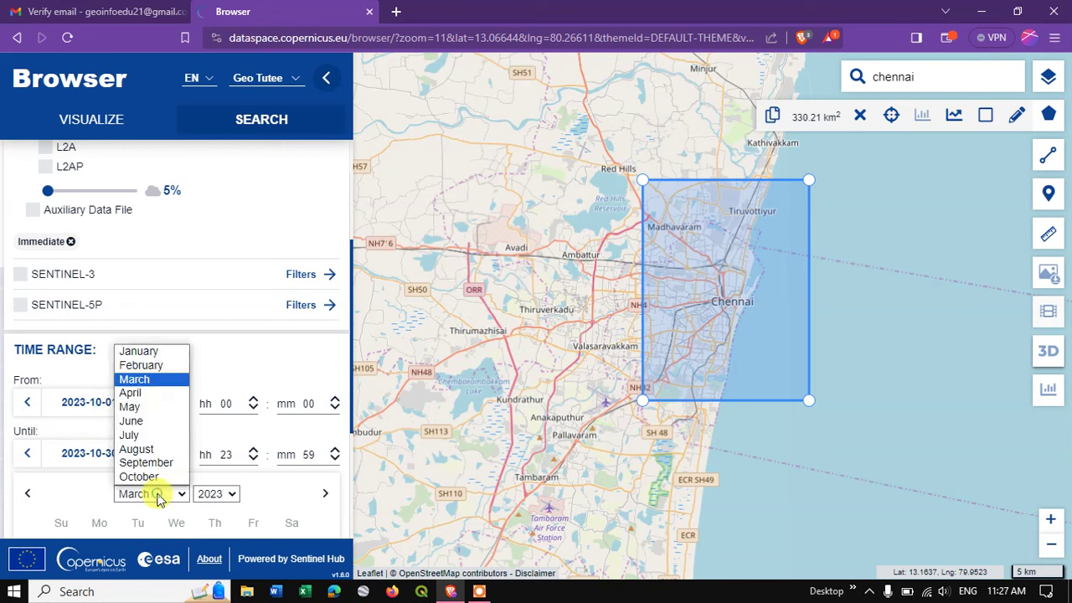
{"action": "scroll", "coordinate": [148, 394], "scroll_direction": "down", "scroll_amount": 3}
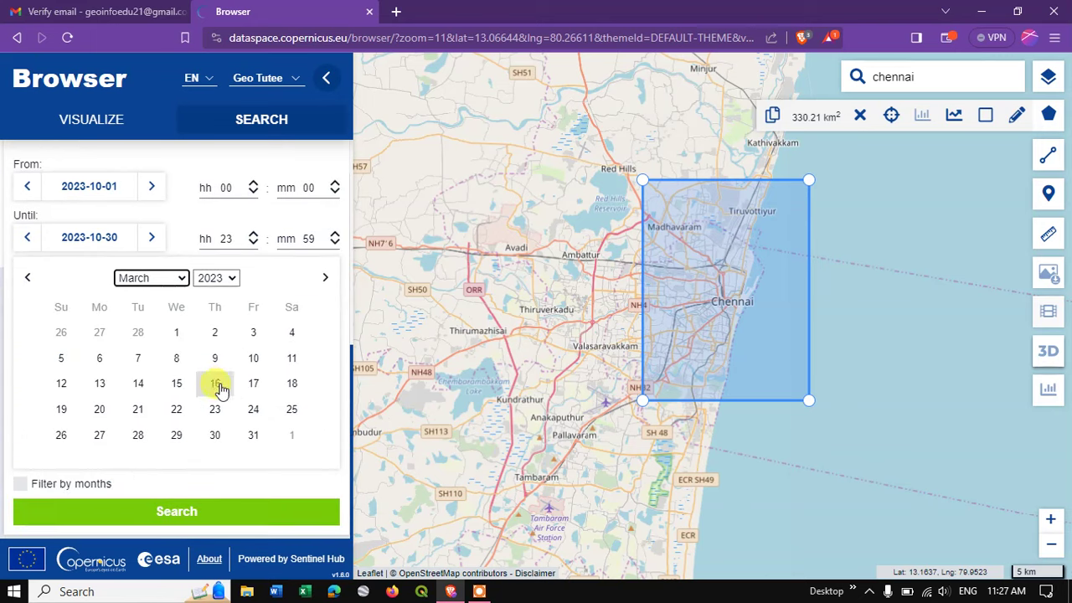
{"action": "left_click", "coordinate": [176, 334]}
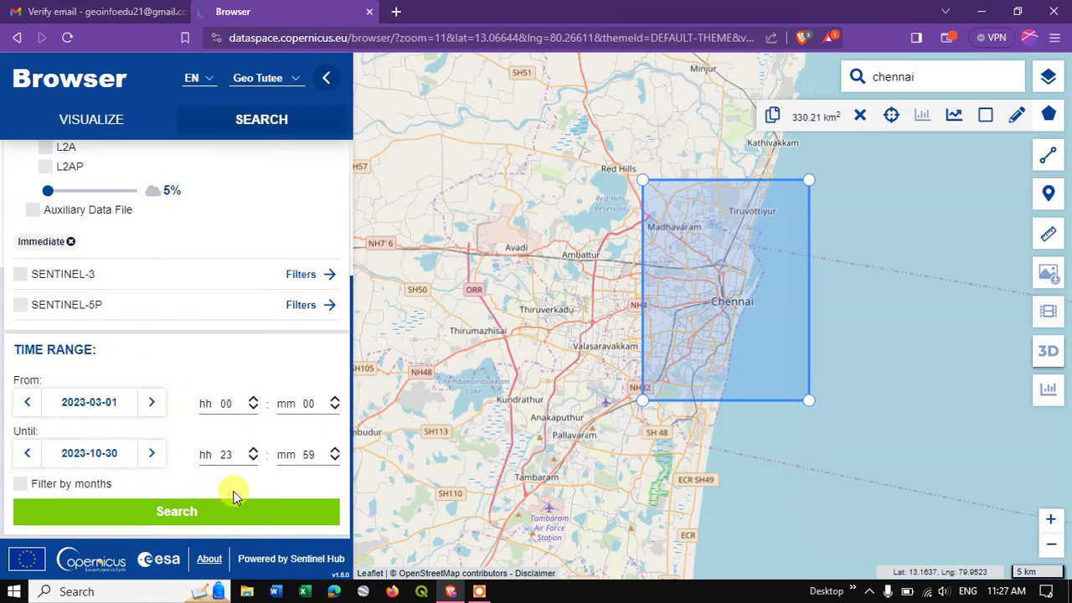
{"action": "left_click", "coordinate": [236, 520]}
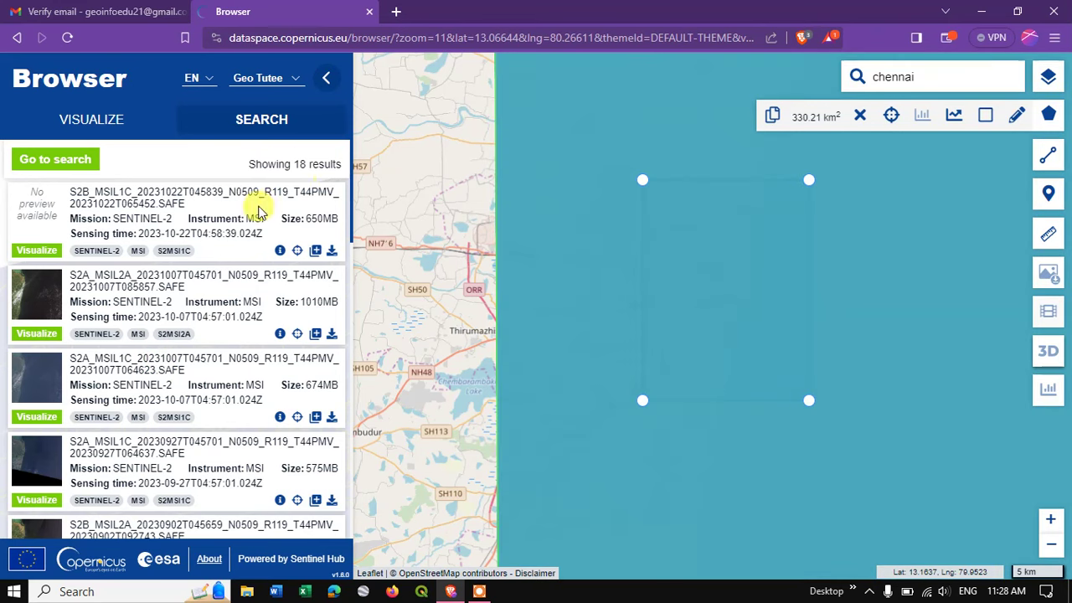
- Scroll through the 18 results, from the 2023-10-22 L1C scene back to June 2023
{"action": "scroll", "coordinate": [134, 294], "scroll_direction": "down", "scroll_amount": 1}
{"action": "scroll", "coordinate": [115, 279], "scroll_direction": "up", "scroll_amount": 1}
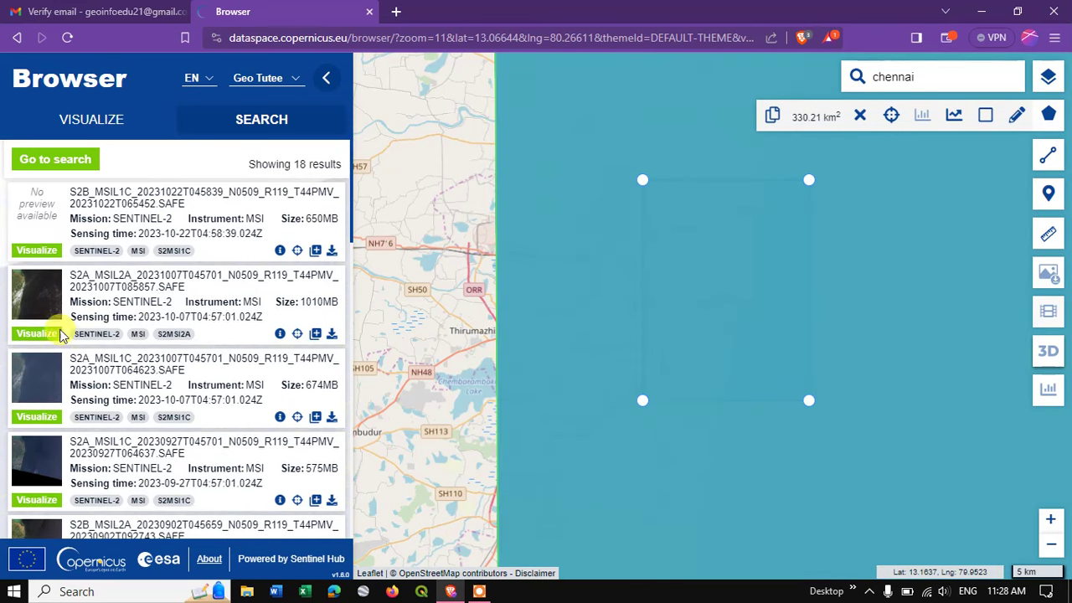
{"action": "scroll", "coordinate": [88, 339], "scroll_direction": "down", "scroll_amount": 1}
{"action": "scroll", "coordinate": [99, 387], "scroll_direction": "down", "scroll_amount": 2}
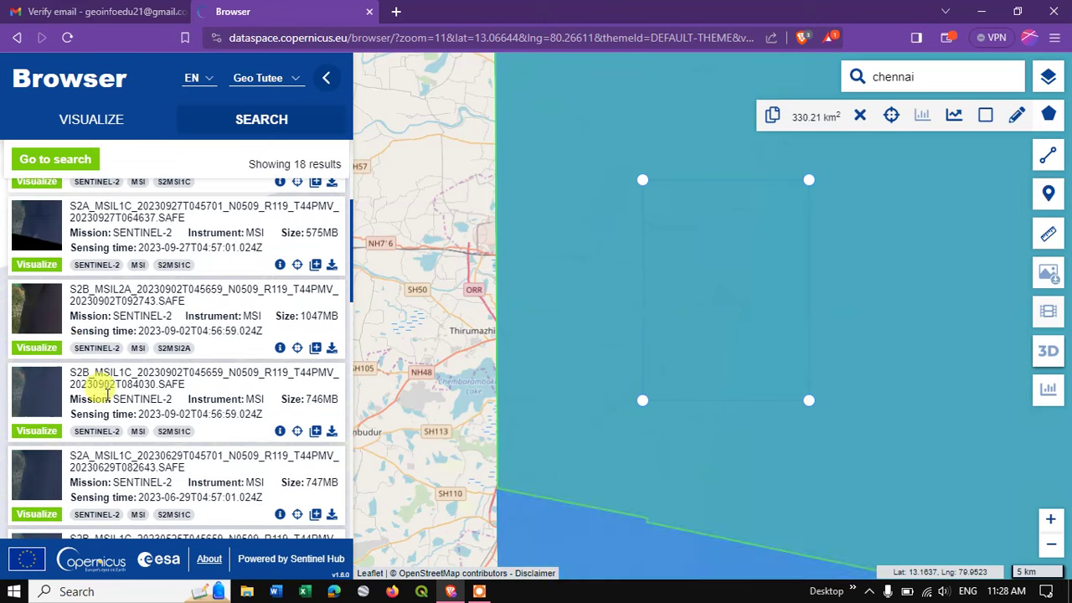
{"action": "scroll", "coordinate": [34, 305], "scroll_direction": "up", "scroll_amount": 3}
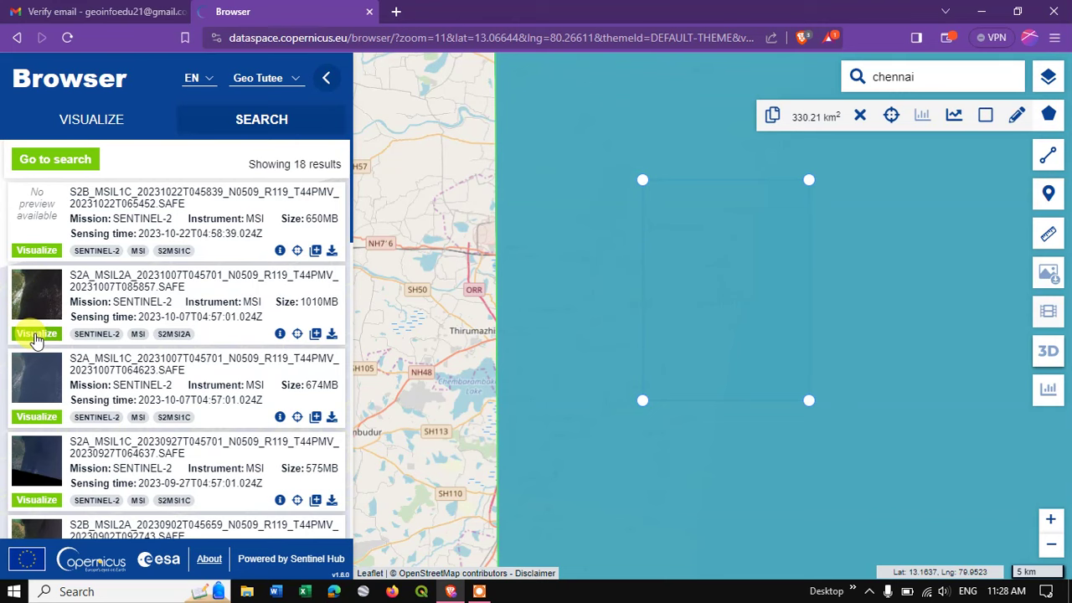
- Preview the 2023-10-07 L2A product's details, then scroll further down the results
{"action": "left_click", "coordinate": [280, 334]}
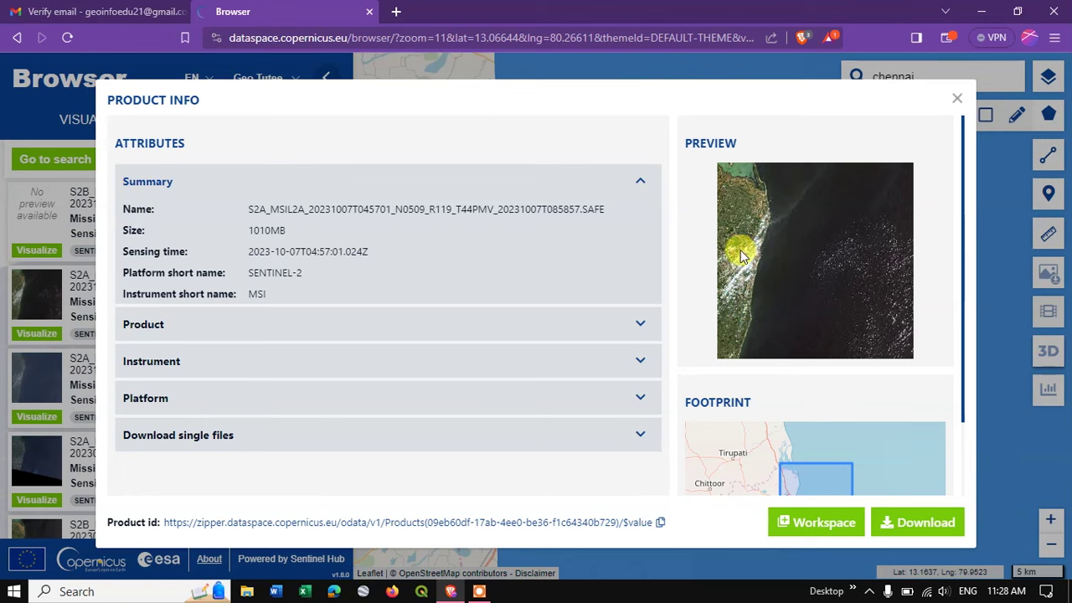
{"action": "left_click", "coordinate": [957, 98]}
{"action": "scroll", "coordinate": [235, 310], "scroll_direction": "down", "scroll_amount": 2}
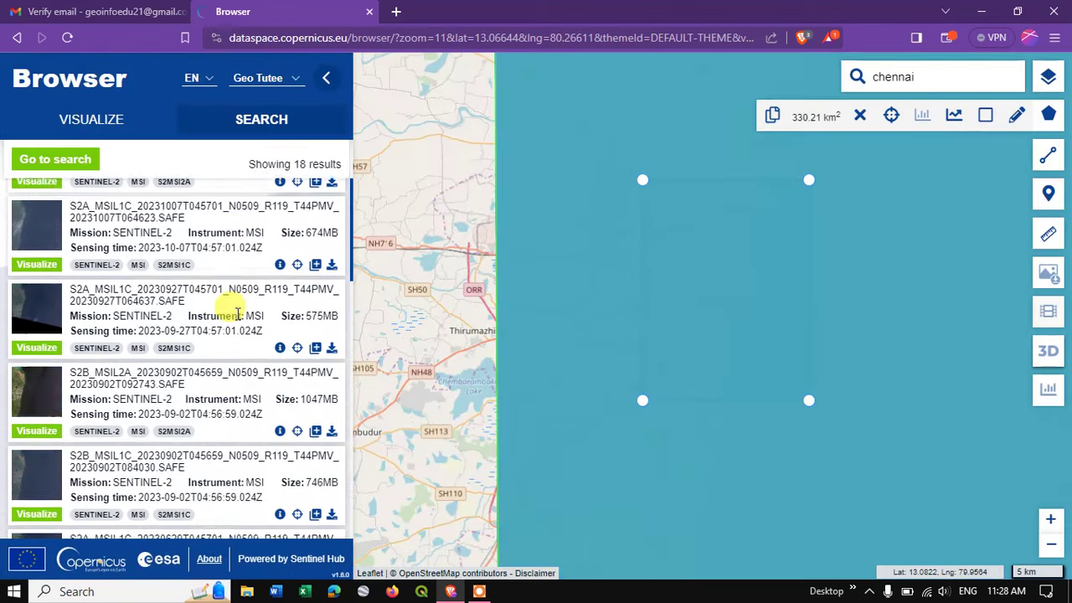
{"action": "scroll", "coordinate": [167, 314], "scroll_direction": "down", "scroll_amount": 1}
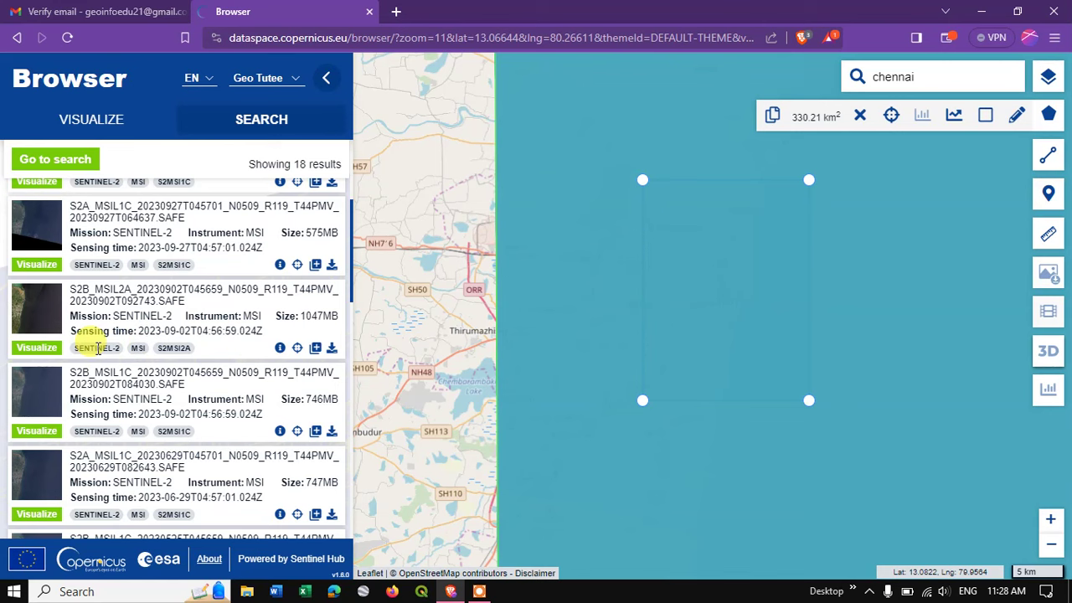
- Inspect the 2023-09-02 L2A product's attributes and cloud cover, then download it
{"action": "left_click", "coordinate": [279, 347]}
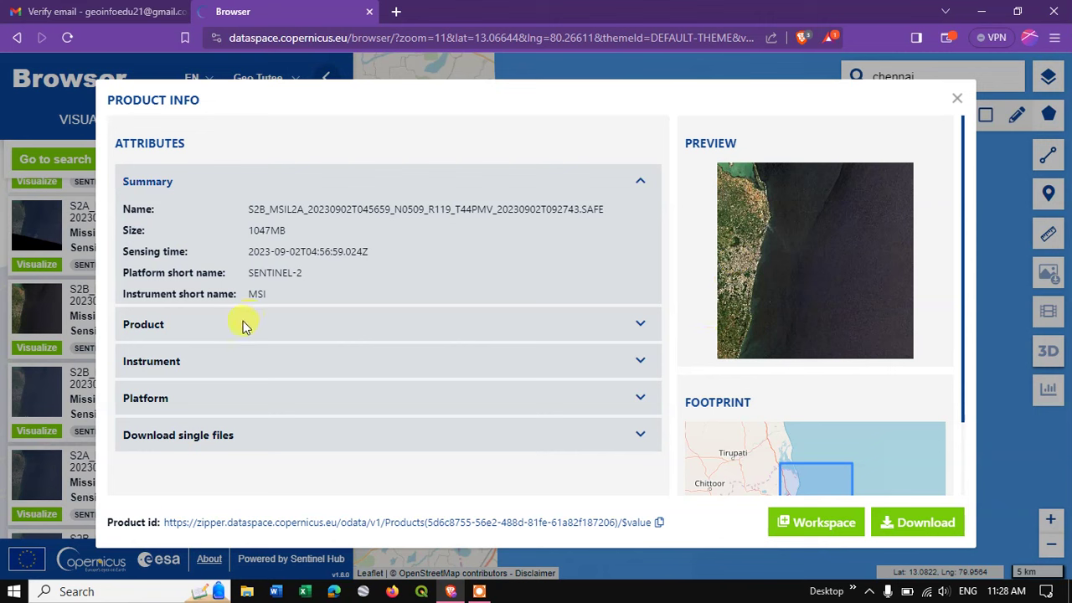
{"action": "left_click", "coordinate": [641, 326]}
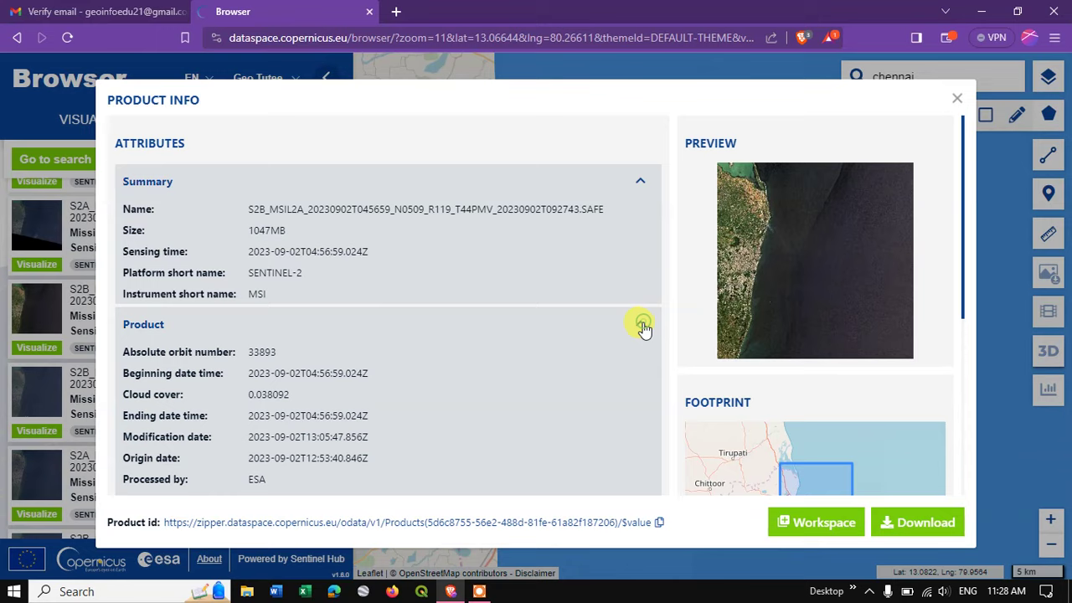
{"action": "scroll", "coordinate": [435, 328], "scroll_direction": "down", "scroll_amount": 2}
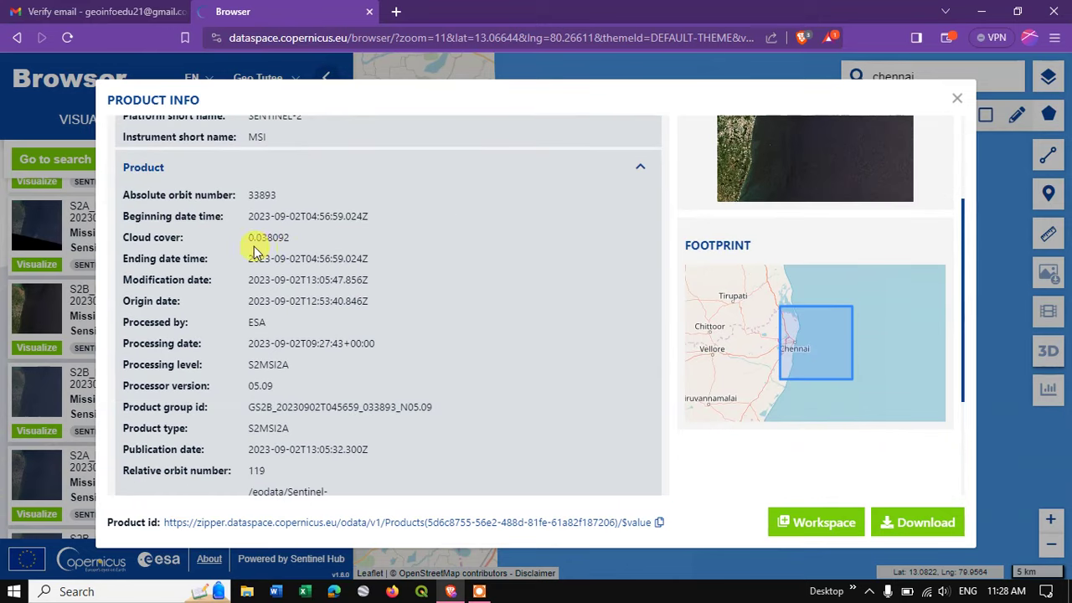
{"action": "scroll", "coordinate": [209, 280], "scroll_direction": "down", "scroll_amount": 1}
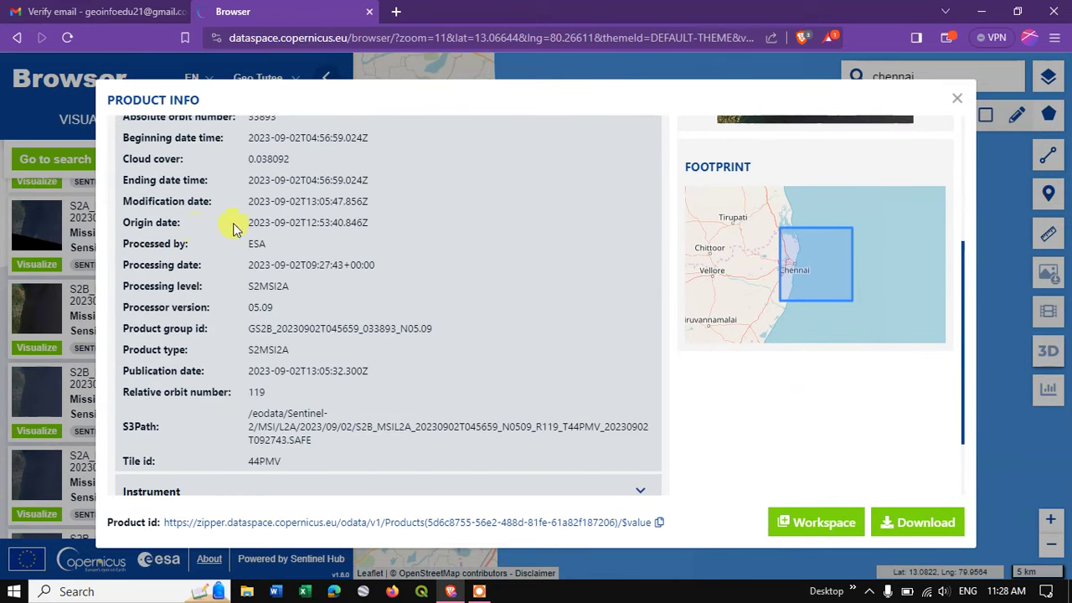
{"action": "scroll", "coordinate": [252, 281], "scroll_direction": "down", "scroll_amount": 1}
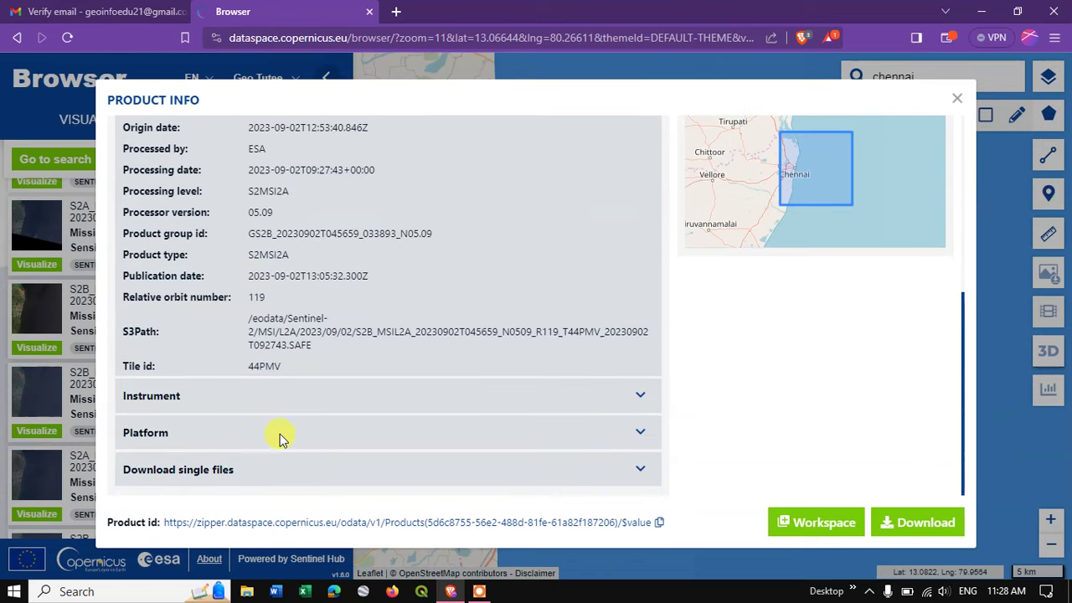
{"action": "left_click", "coordinate": [900, 536]}
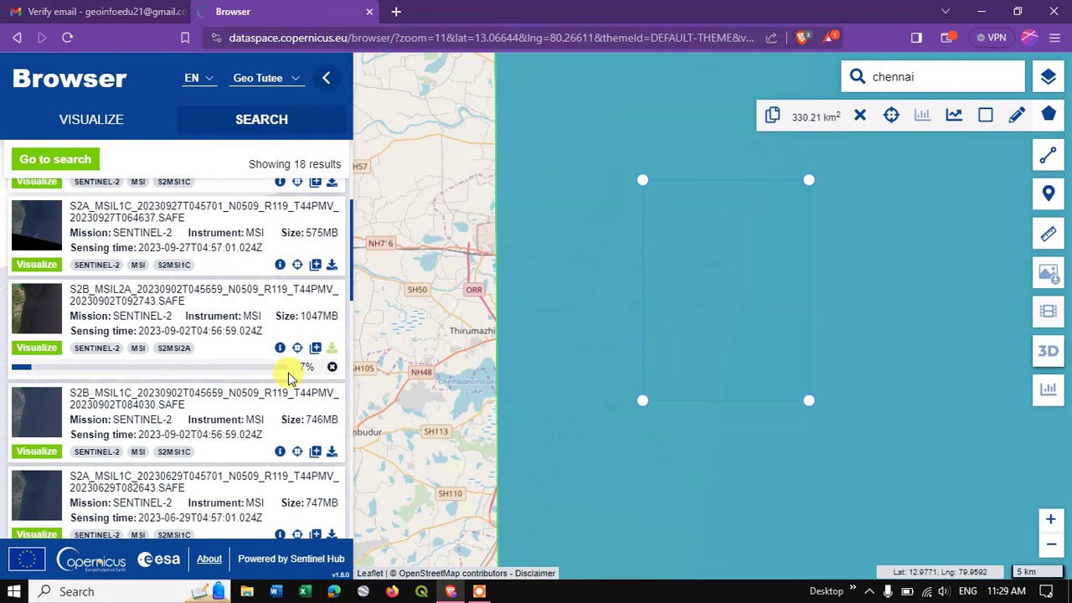
- Mute the audio while the L2A download climbs to 89%
{"action": "key", "text": "XF86AudioMute"}
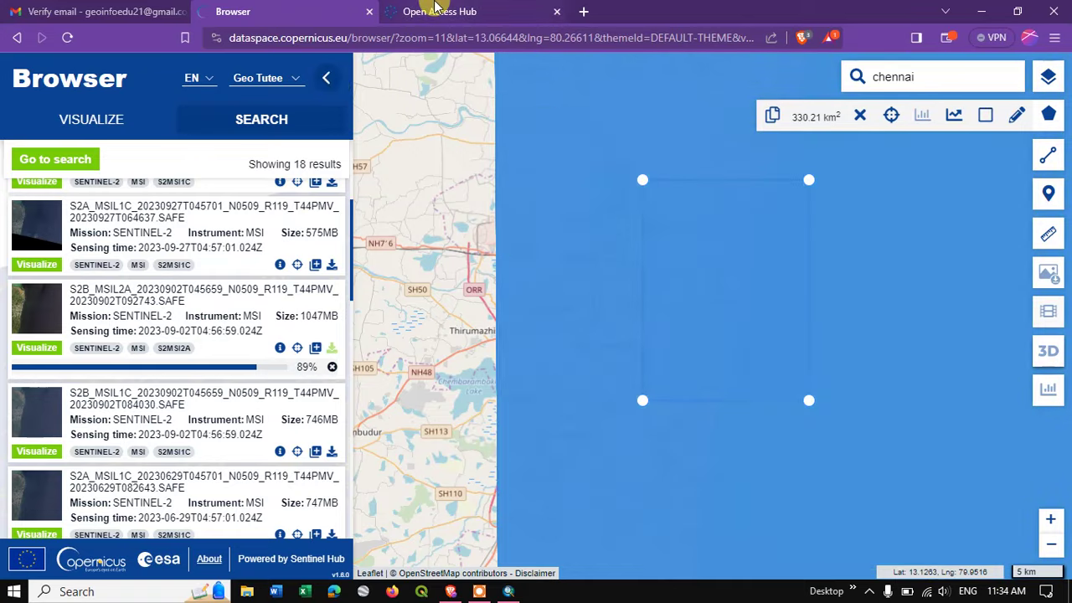
- Highlight the Open Access Hub notice about closing at the end of October 2023, then return to the download
{"action": "left_click", "coordinate": [435, 8]}
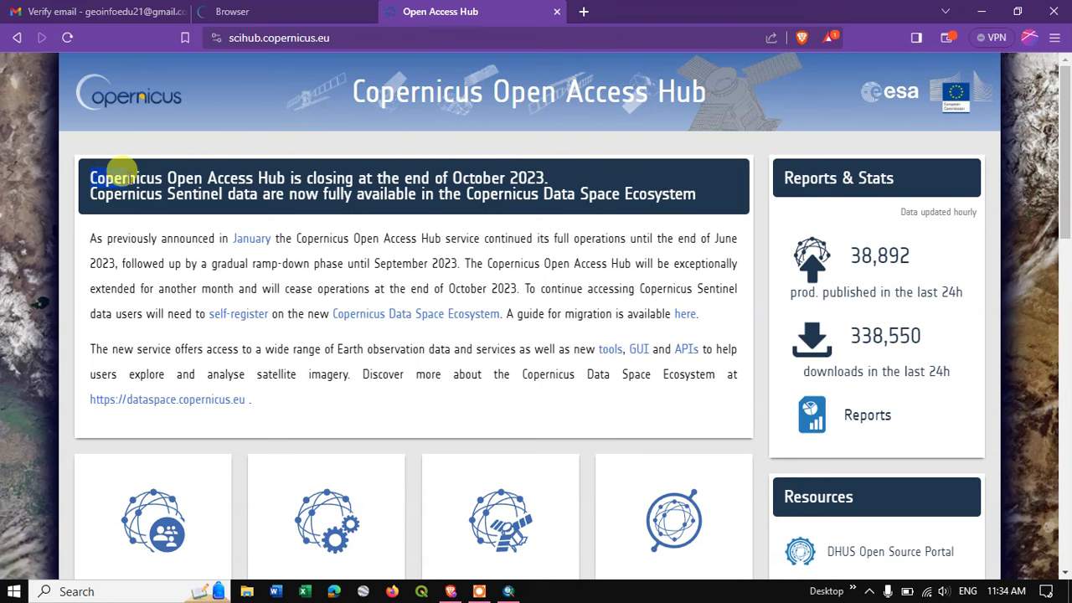
{"action": "left_click_drag", "start_coordinate": [161, 172], "coordinate": [548, 176]}
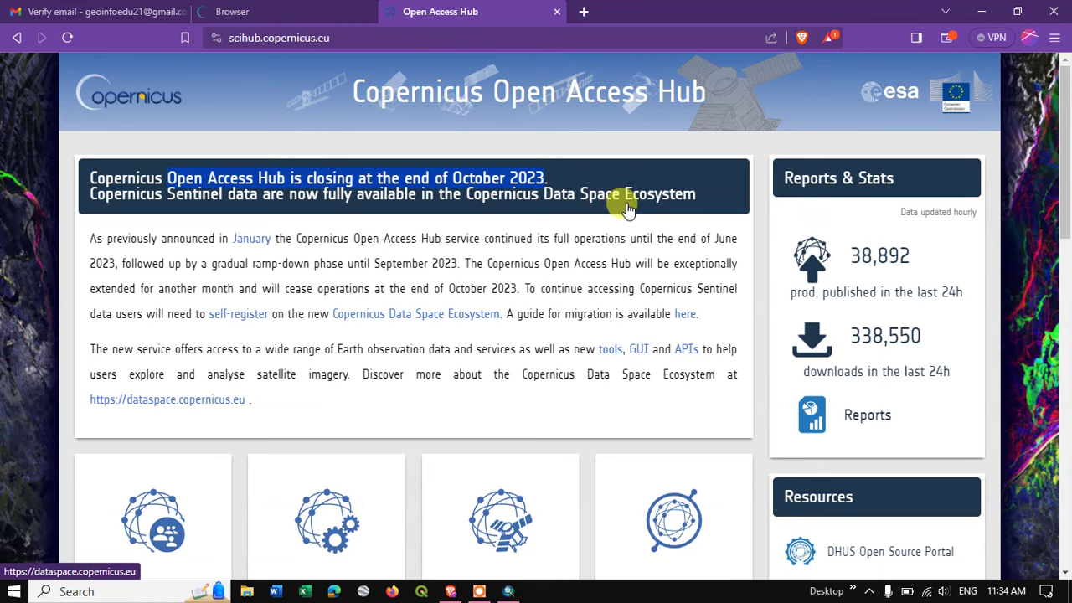
{"action": "left_click", "coordinate": [275, 11]}
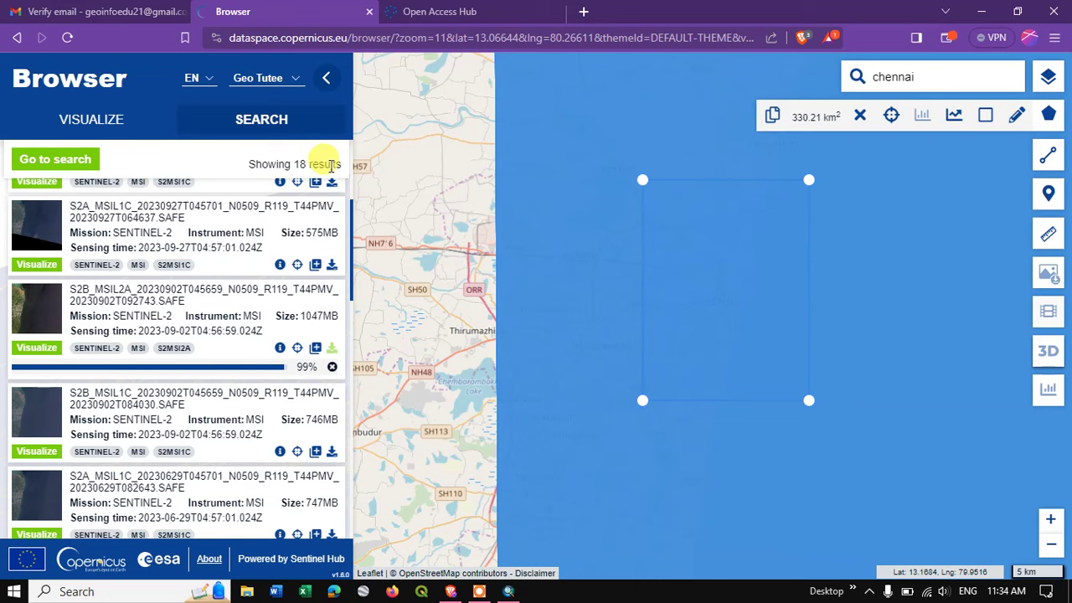
- Save the L2A product as a ZIP in D:\OpenTopography with its default name
{"action": "left_click", "coordinate": [450, 8]}
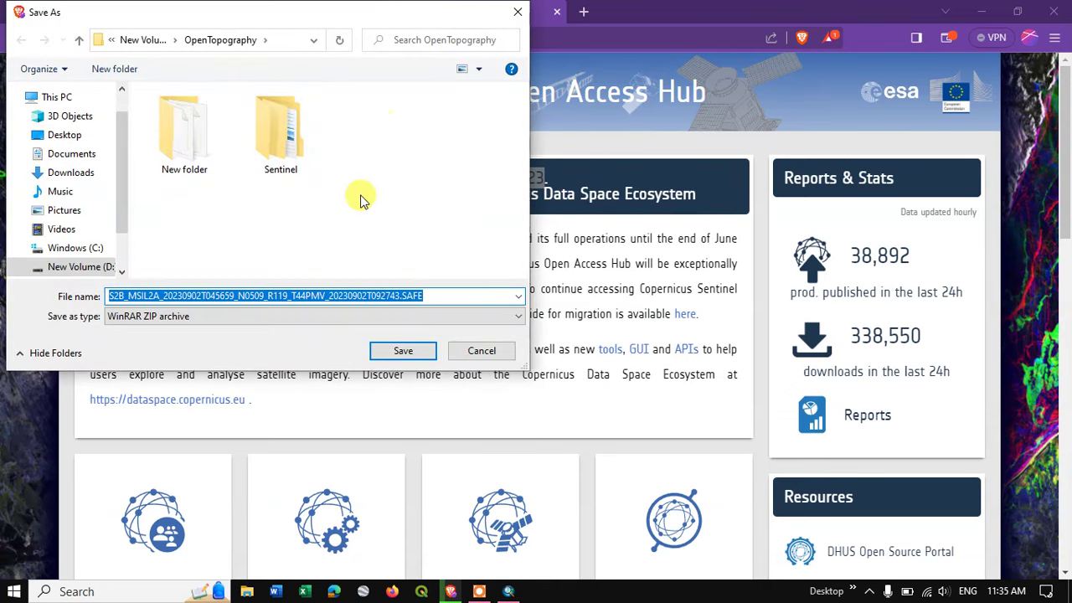
{"action": "left_click", "coordinate": [399, 353]}
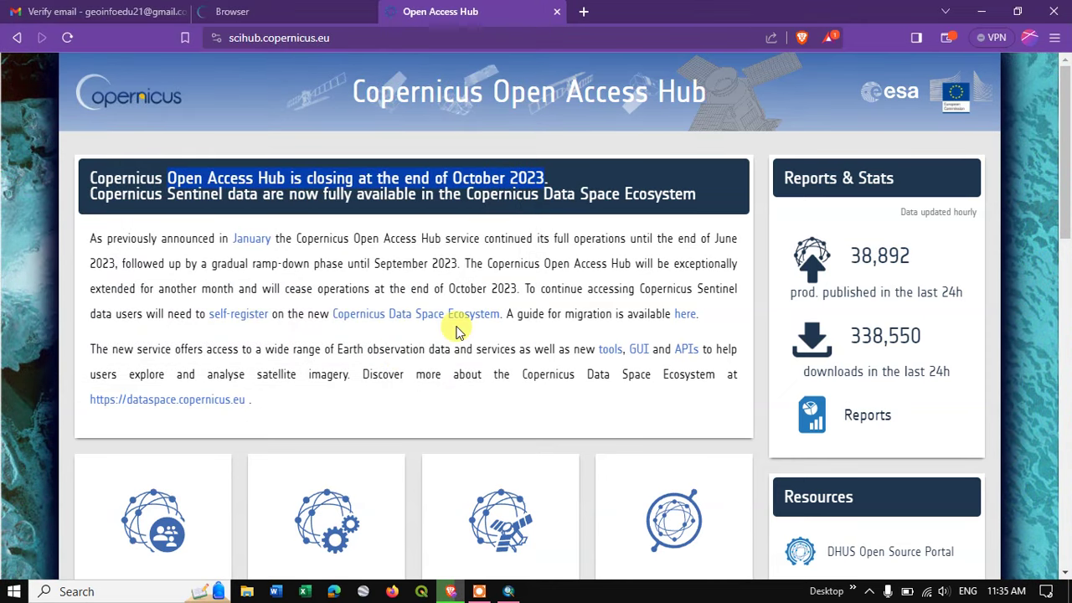
{"action": "left_click", "coordinate": [277, 12]}
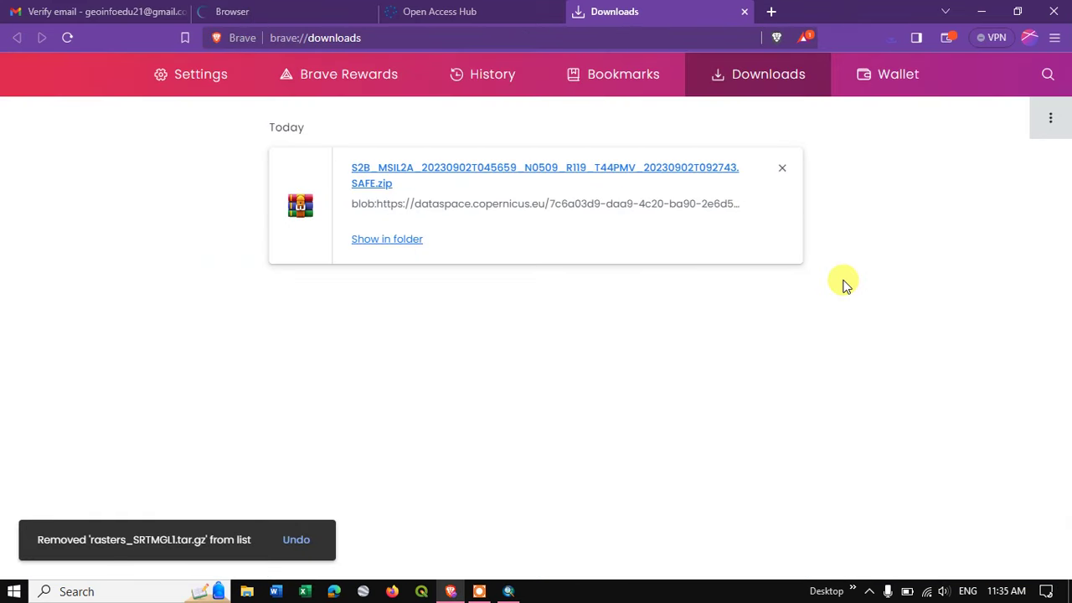
- Show the downloaded S2B_MSIL2A .SAFE.zip in its OpenTopography folder from Brave's downloads
{"action": "left_click", "coordinate": [405, 249]}
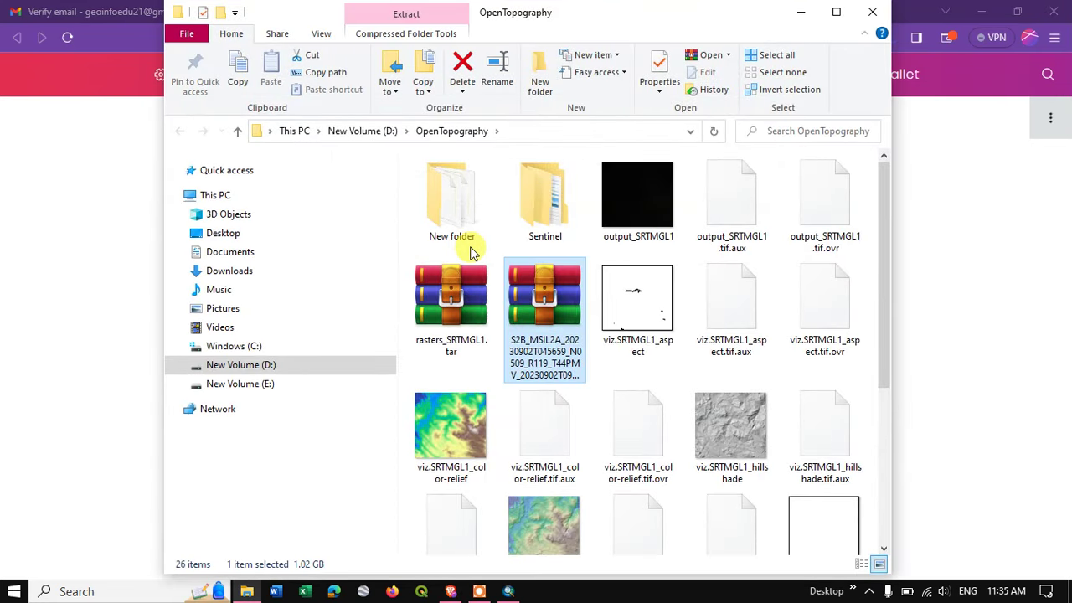
- Maximize Explorer and create a new folder named Sentinel2 in OpenTopography
{"action": "left_click", "coordinate": [836, 12]}
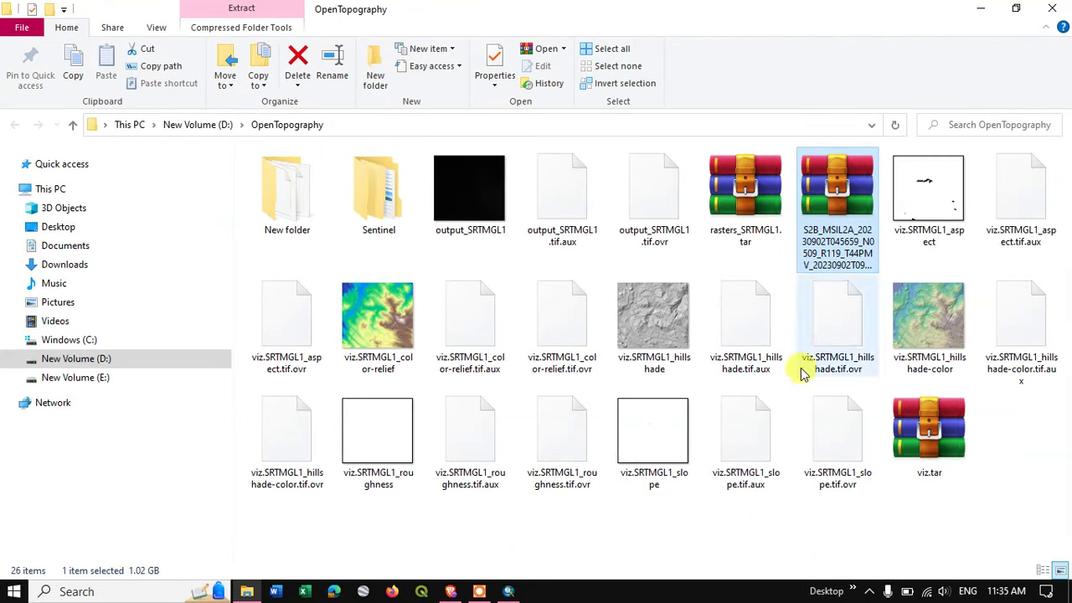
{"action": "right_click", "coordinate": [713, 546]}
{"action": "mouse_move", "coordinate": [759, 511]}
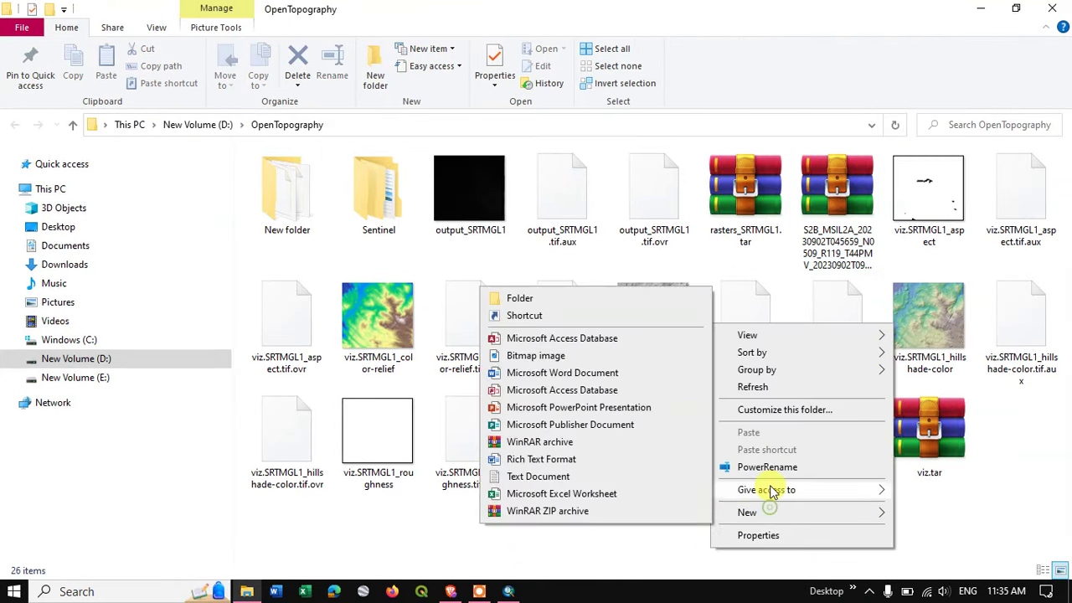
{"action": "left_click", "coordinate": [521, 299]}
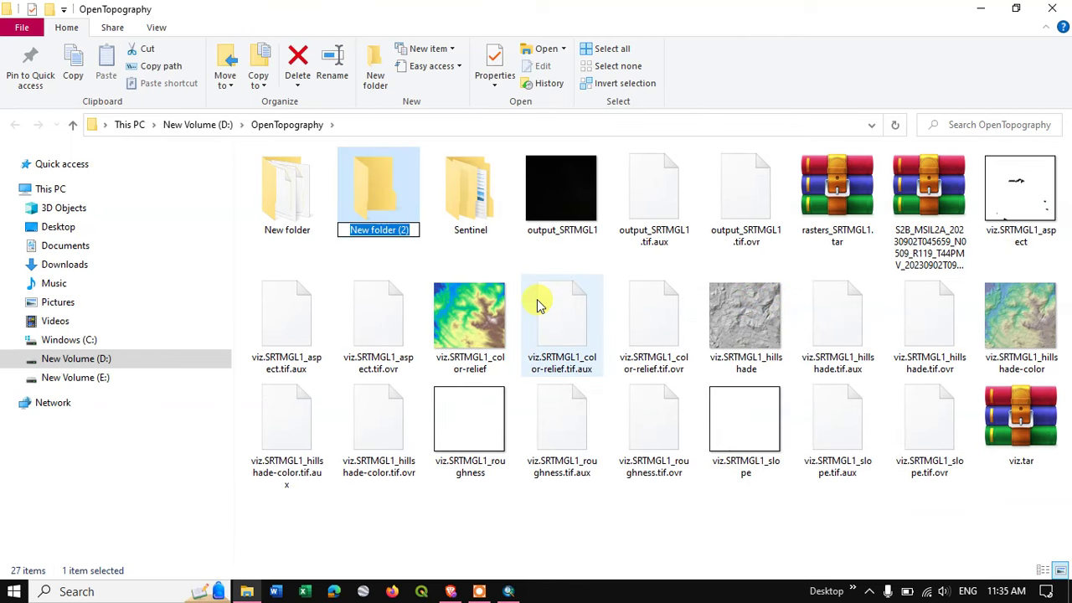
{"action": "type", "text": "Sentinel"}
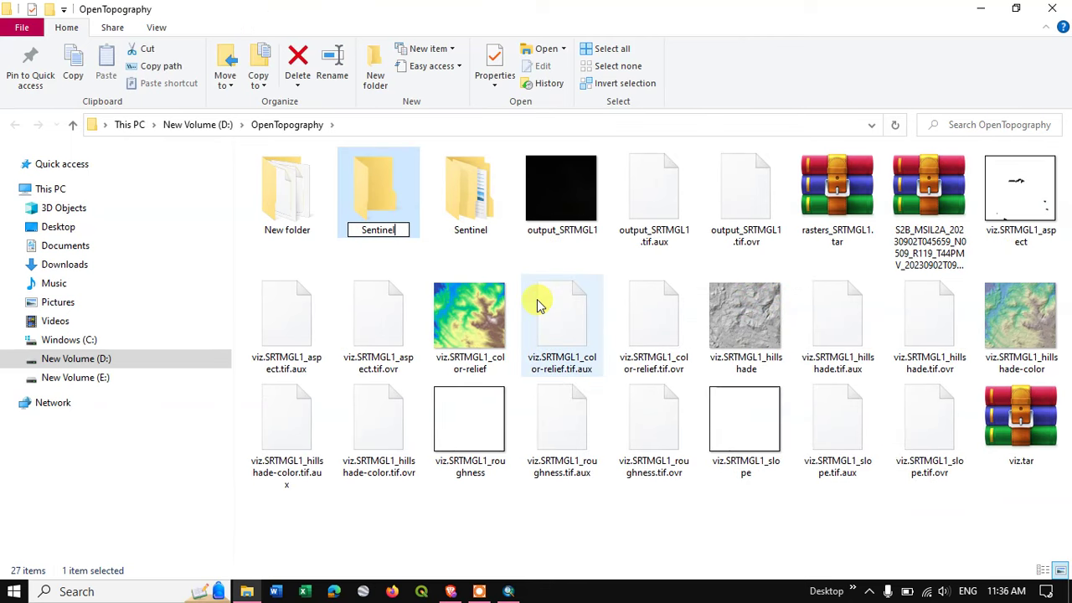
{"action": "type", "text": "2"}
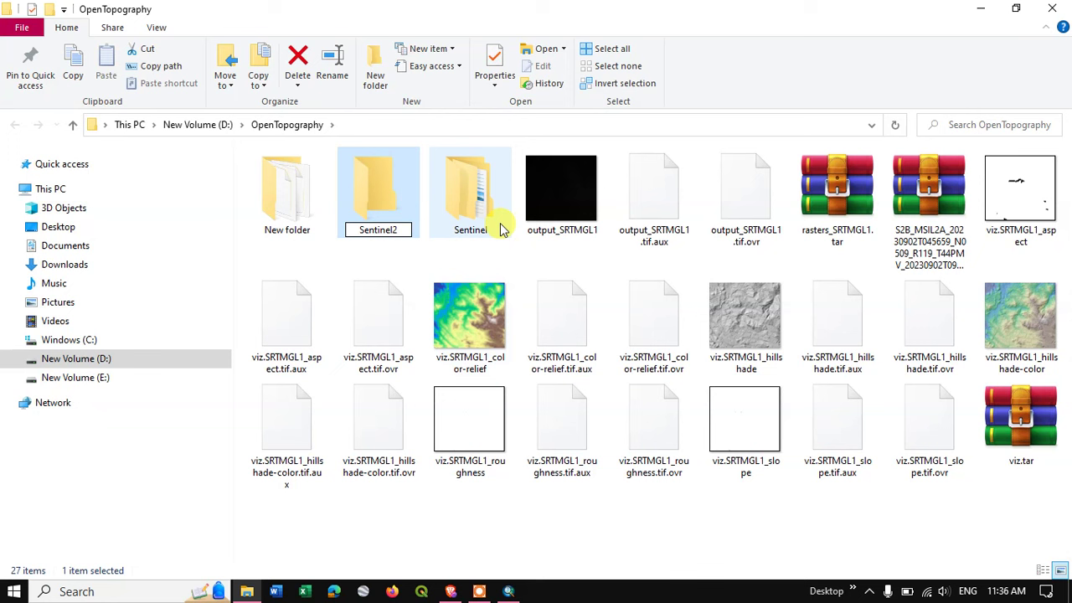
{"action": "left_click", "coordinate": [934, 210]}
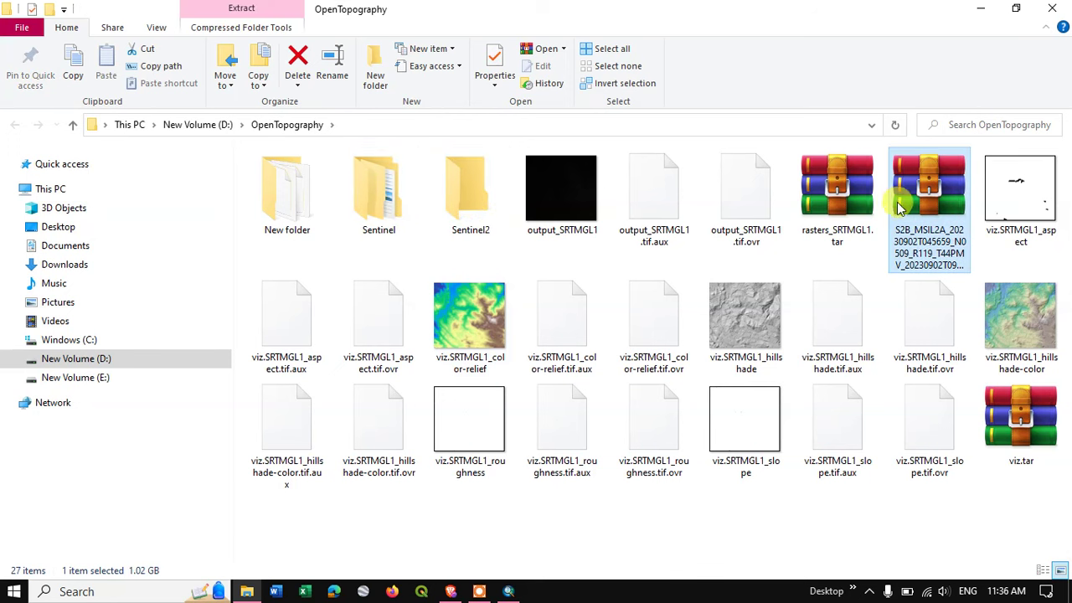
- Move the S2B_MSIL2A ZIP into Sentinel2 and extract it there
{"action": "left_click_drag", "start_coordinate": [901, 207], "coordinate": [458, 213]}
{"action": "double_click", "coordinate": [458, 212]}
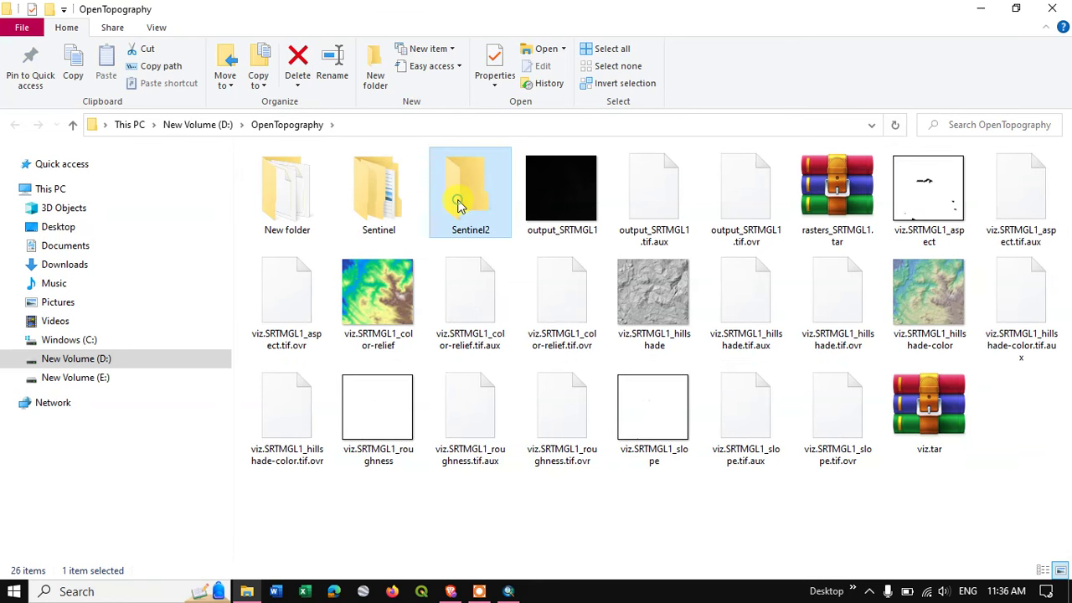
{"action": "right_click", "coordinate": [310, 179]}
{"action": "left_click", "coordinate": [360, 240]}
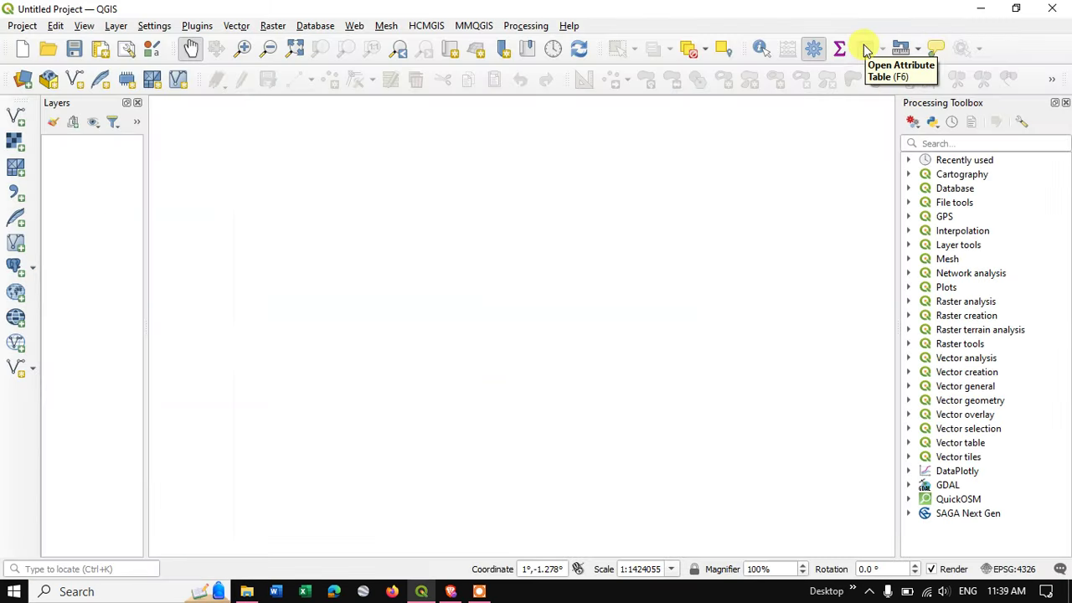
- Start adding a raster layer in QGIS and browse for the band files
{"action": "left_click", "coordinate": [117, 25]}
{"action": "mouse_move", "coordinate": [299, 79]}
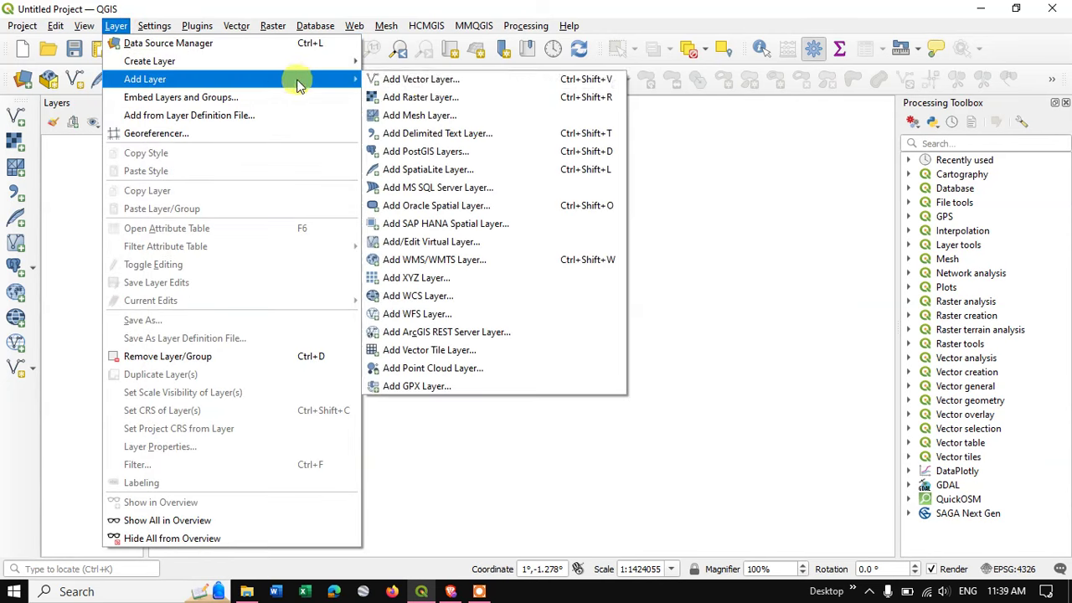
{"action": "left_click", "coordinate": [432, 98]}
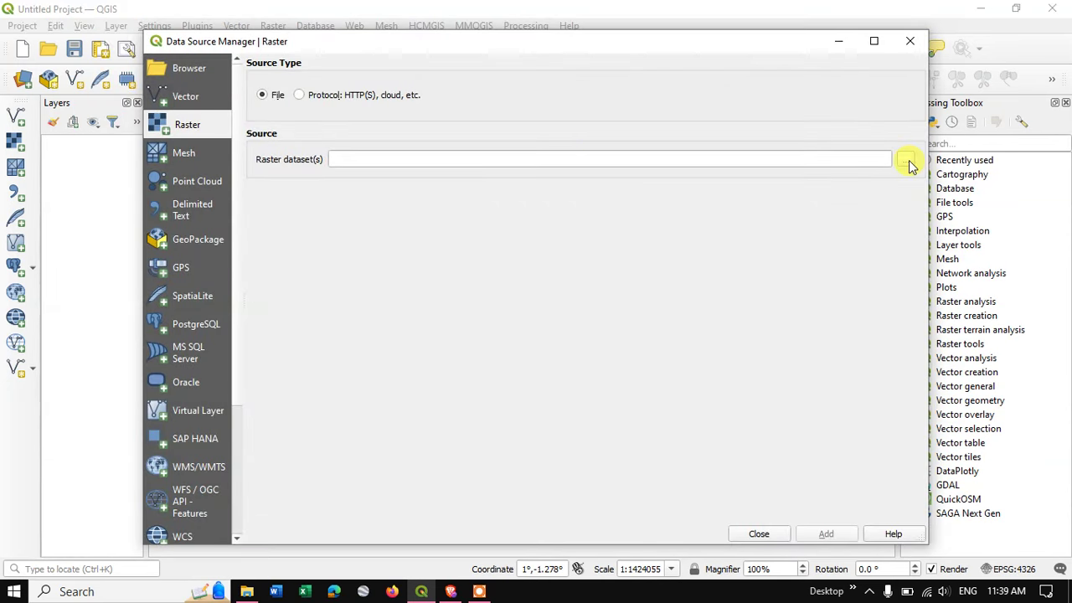
{"action": "left_click", "coordinate": [907, 160]}
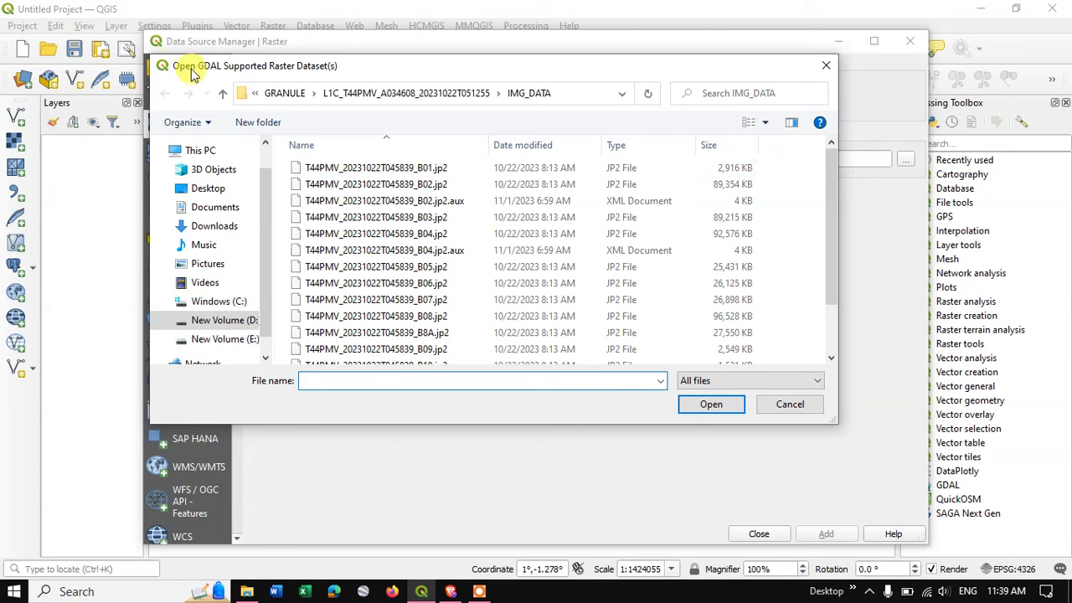
- Leave the old L1C folder for This PC, then open New Volume (D:) and select OpenTopography
{"action": "left_click", "coordinate": [276, 94]}
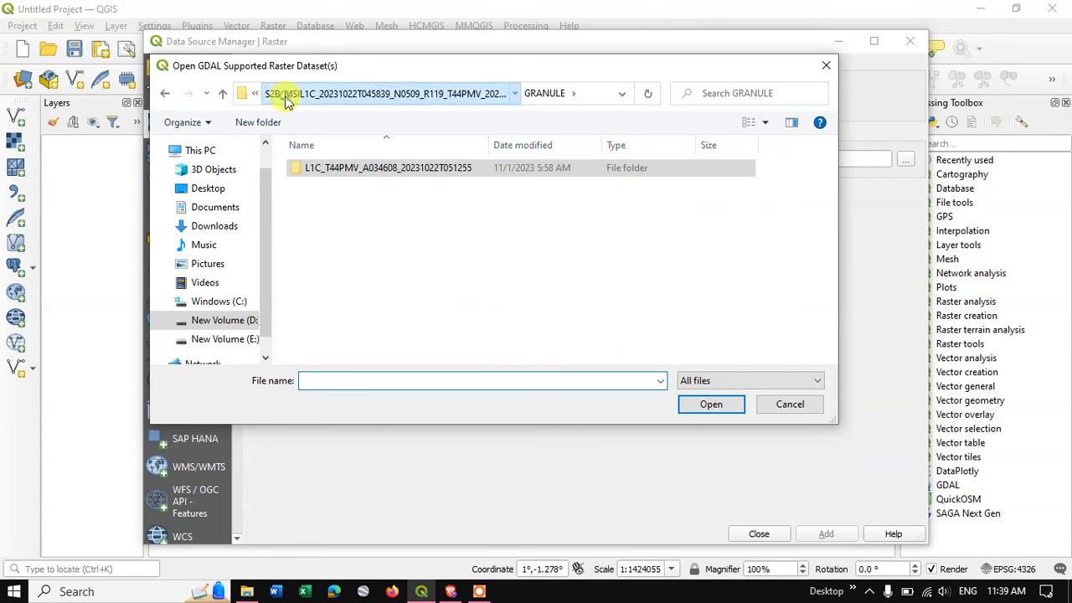
{"action": "left_click", "coordinate": [285, 95]}
{"action": "left_click", "coordinate": [282, 95]}
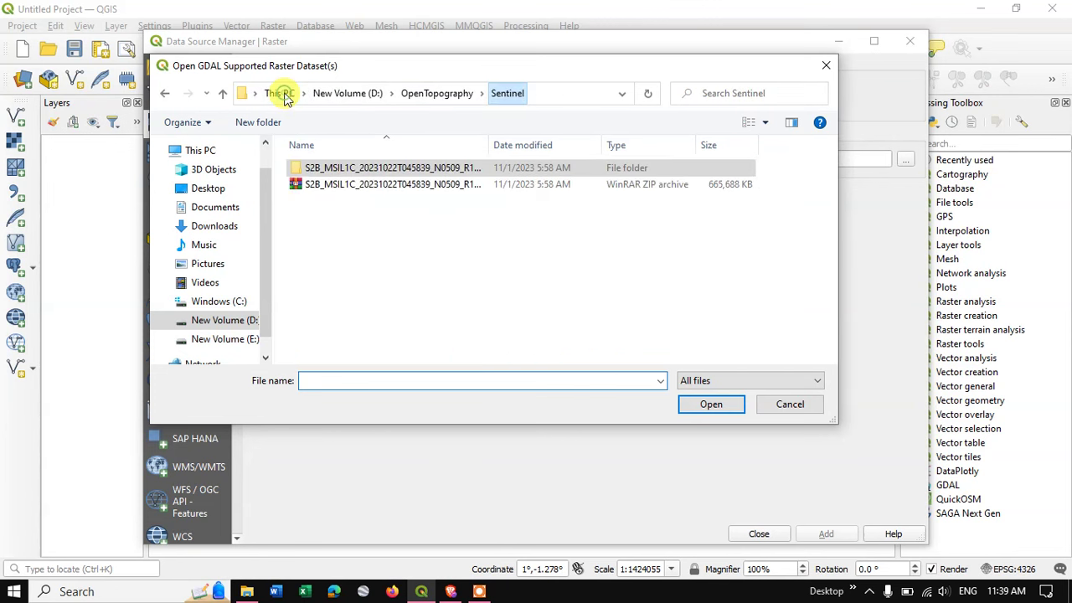
{"action": "left_click", "coordinate": [281, 94]}
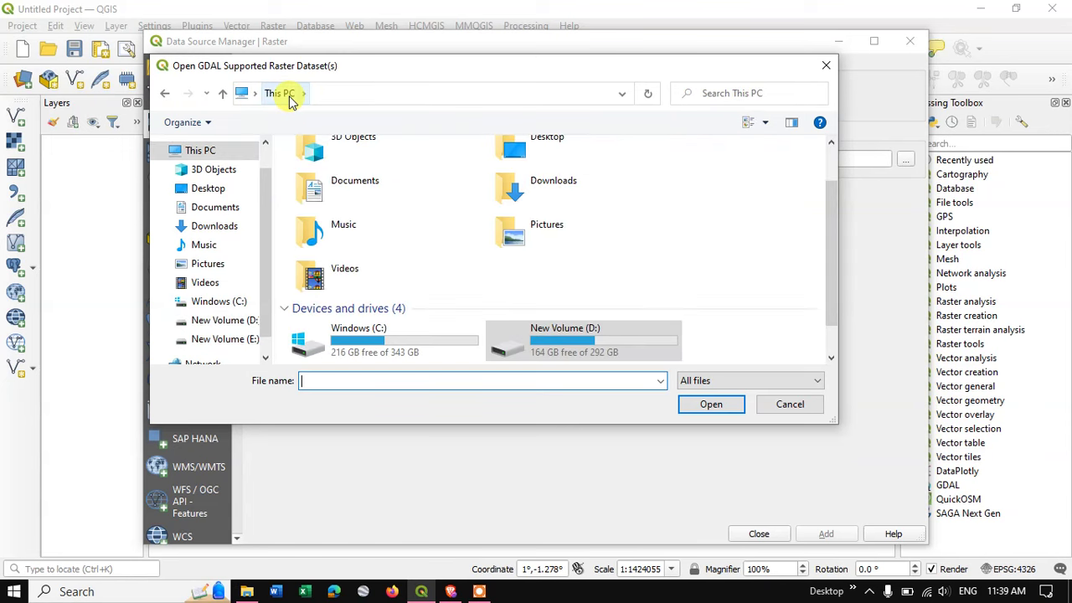
{"action": "double_click", "coordinate": [600, 340]}
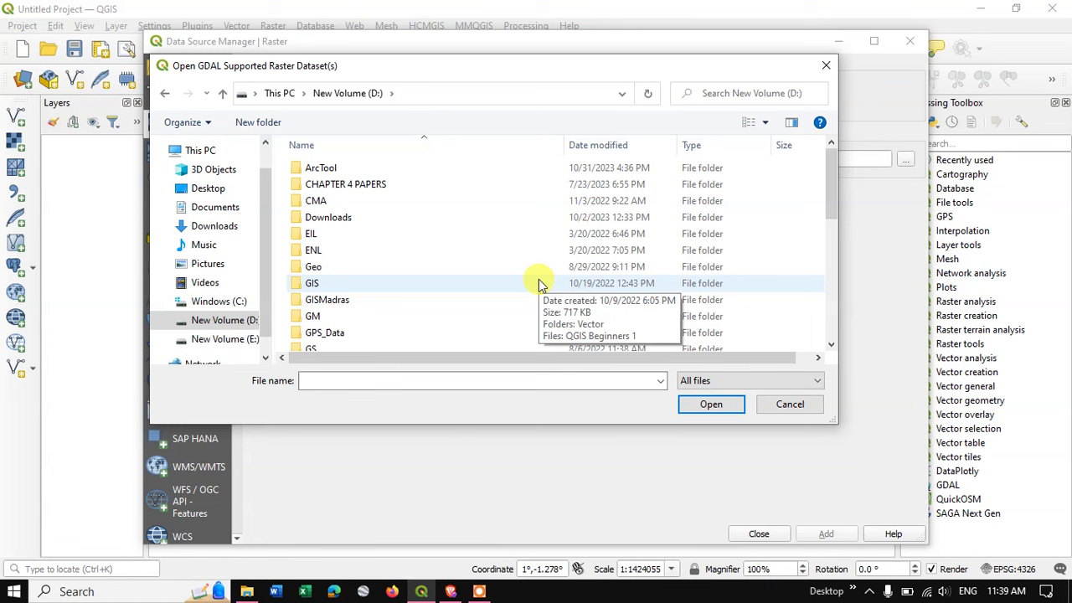
{"action": "scroll", "coordinate": [480, 276], "scroll_direction": "down", "scroll_amount": 2}
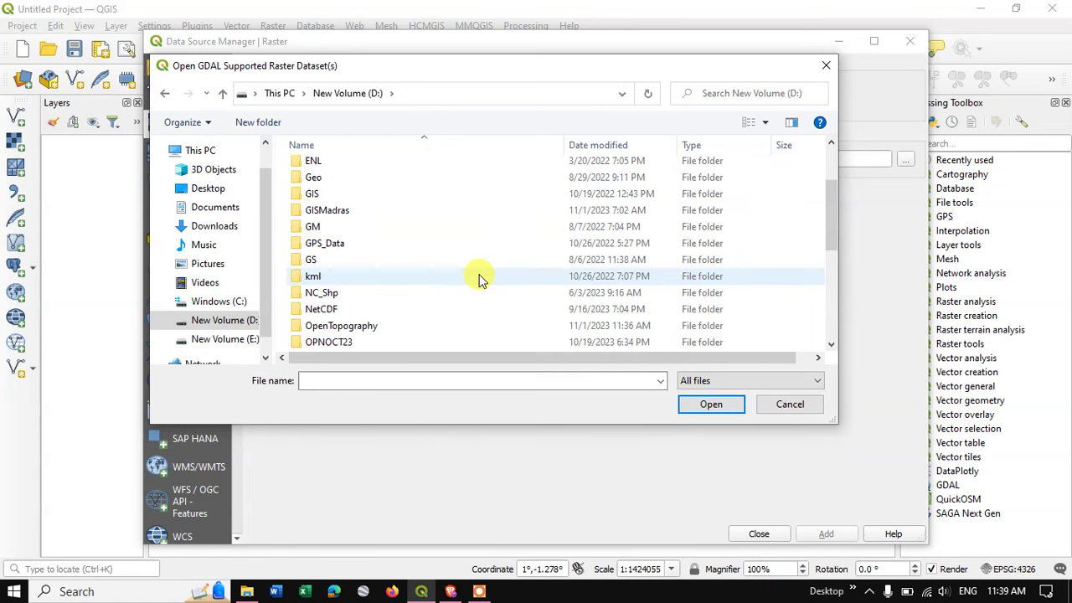
{"action": "left_click", "coordinate": [438, 326]}
- Go through Sentinel2 > L2A > GRANULE > tile > IMG_DATA > R10m and select B02 through B04
{"action": "double_click", "coordinate": [438, 326]}
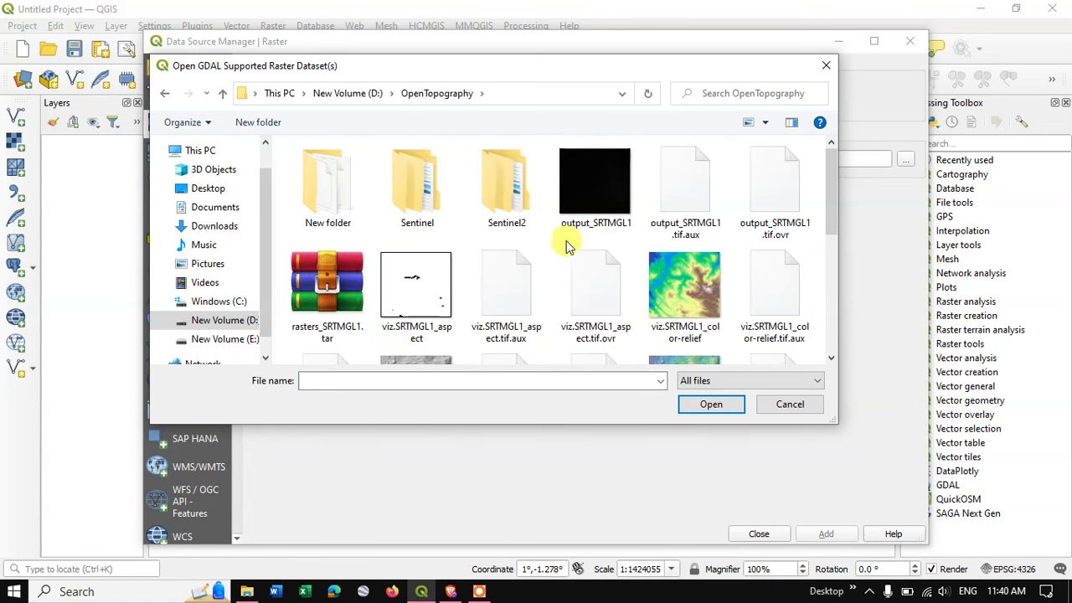
{"action": "double_click", "coordinate": [496, 211]}
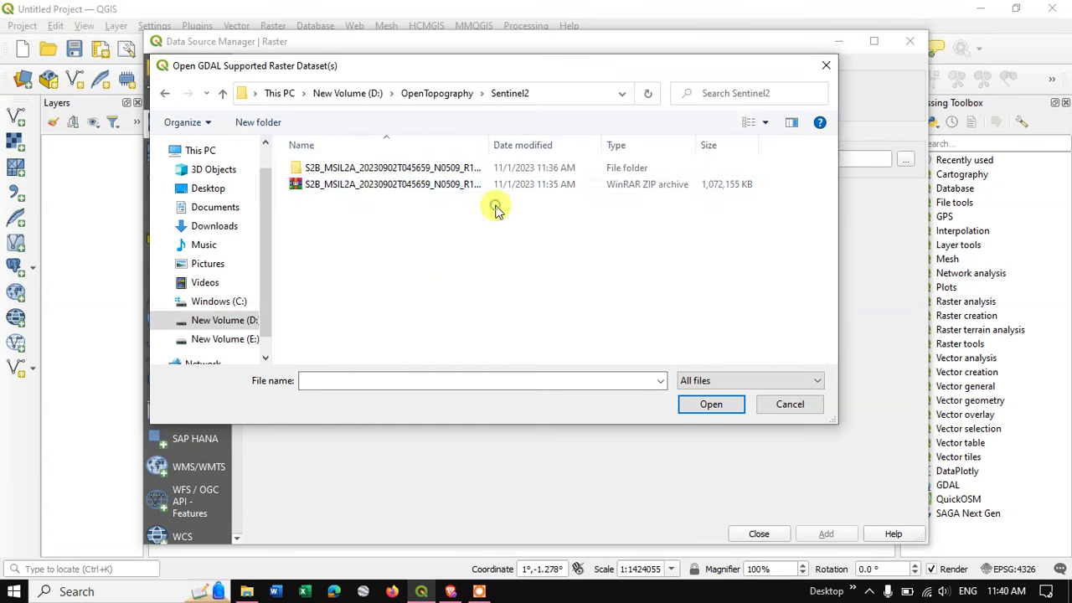
{"action": "double_click", "coordinate": [352, 172]}
{"action": "double_click", "coordinate": [354, 186]}
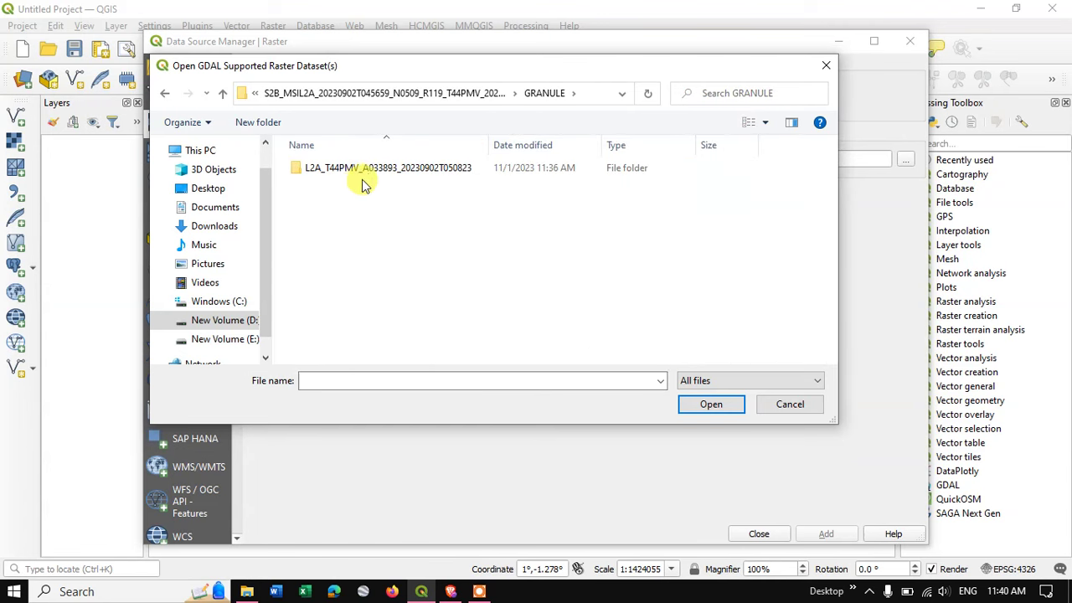
{"action": "double_click", "coordinate": [369, 179]}
{"action": "double_click", "coordinate": [359, 186]}
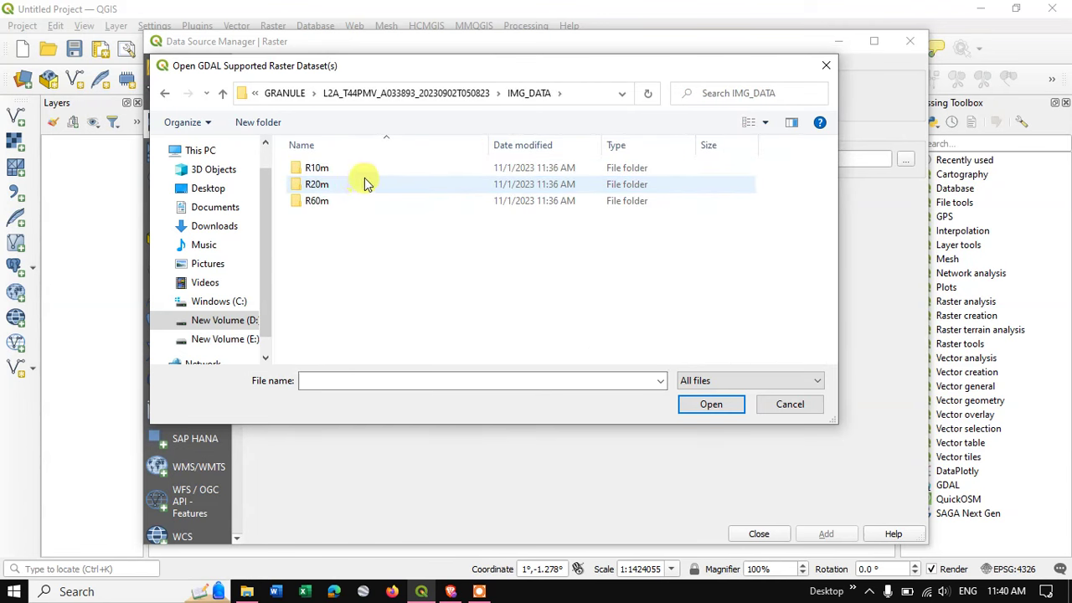
{"action": "double_click", "coordinate": [371, 172]}
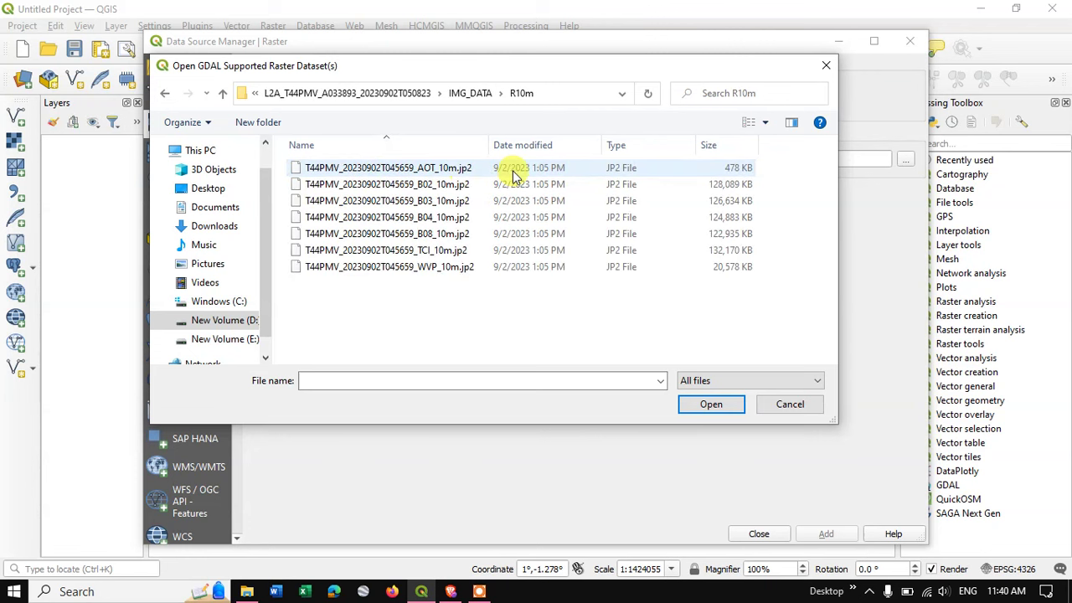
{"action": "left_click", "coordinate": [437, 187]}
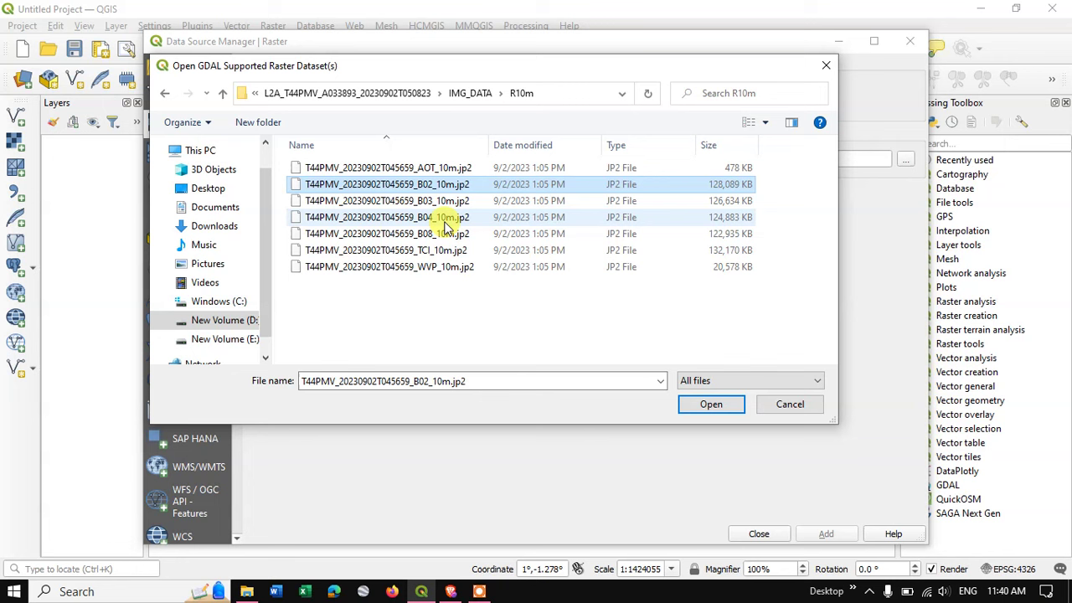
{"action": "left_click", "coordinate": [445, 219], "text": "shift"}
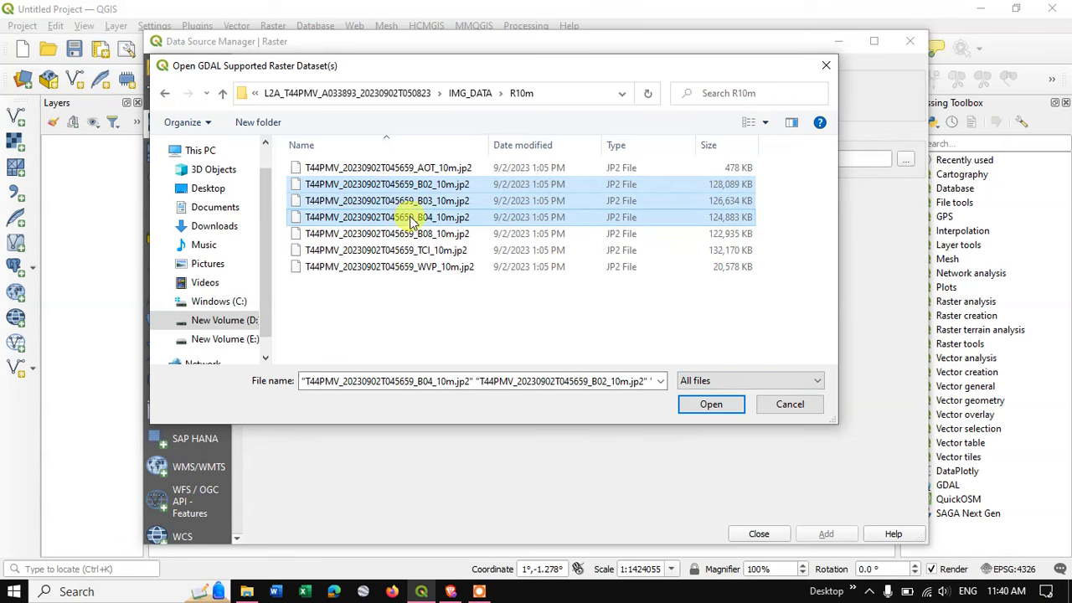
- Look inside the R20m and R60m folders for comparison
{"action": "left_click", "coordinate": [221, 93]}
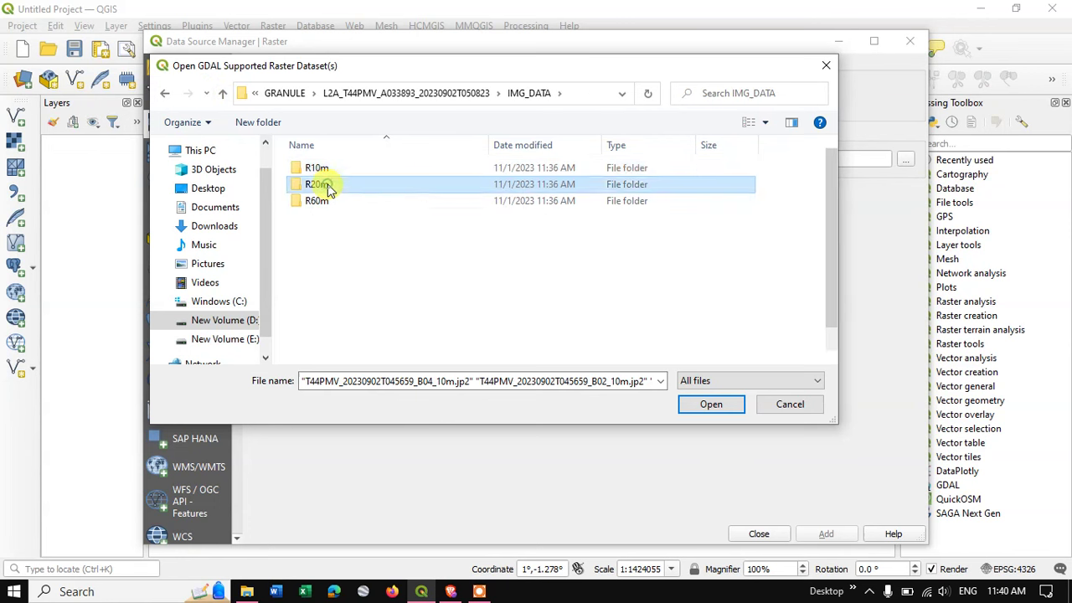
{"action": "double_click", "coordinate": [324, 184]}
{"action": "left_click", "coordinate": [222, 93]}
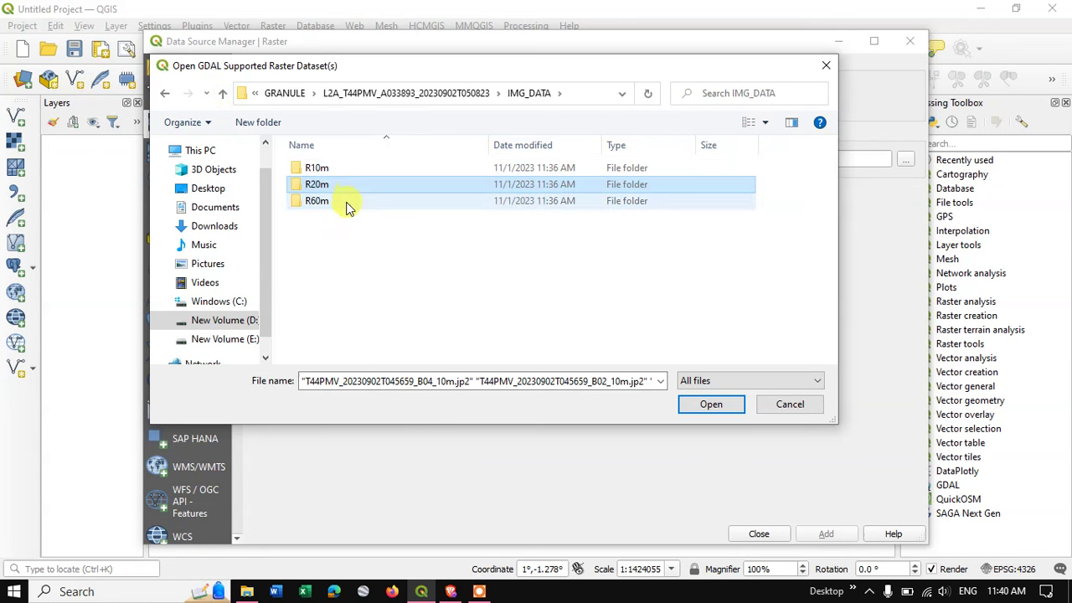
{"action": "double_click", "coordinate": [348, 203]}
{"action": "scroll", "coordinate": [385, 273], "scroll_direction": "down", "scroll_amount": 1}
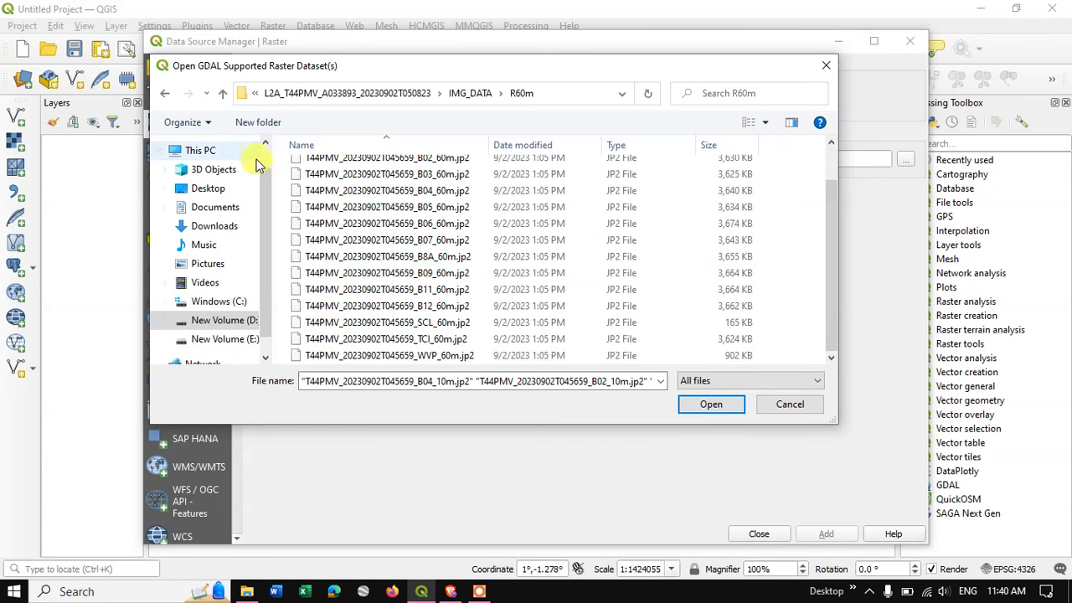
{"action": "scroll", "coordinate": [423, 281], "scroll_direction": "up", "scroll_amount": 1}
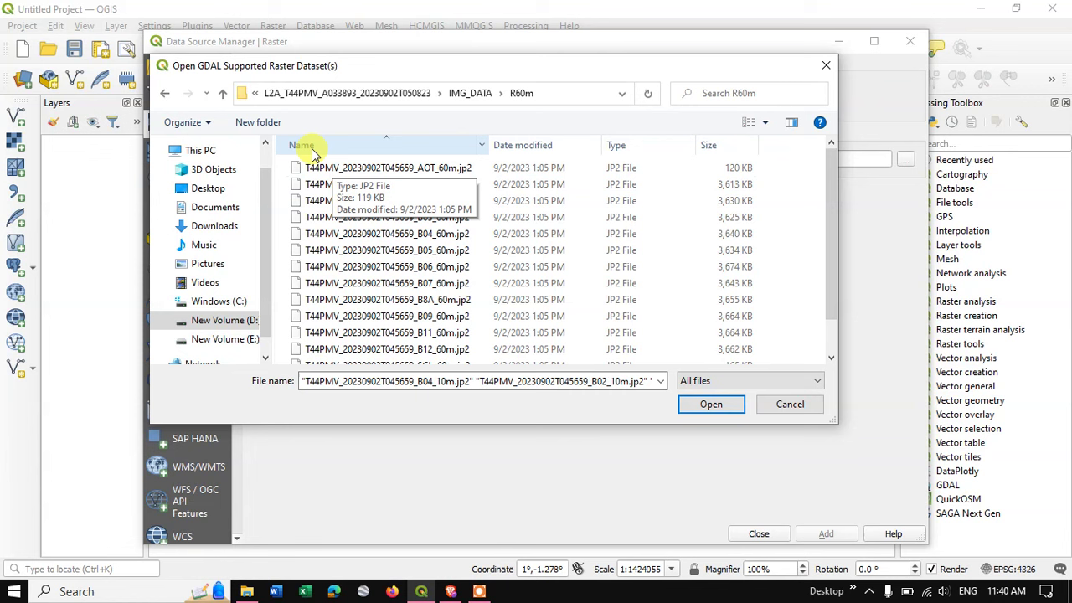
- Return to R10m, select the B02, B03 and B04 bands, and open them
{"action": "left_click", "coordinate": [222, 93]}
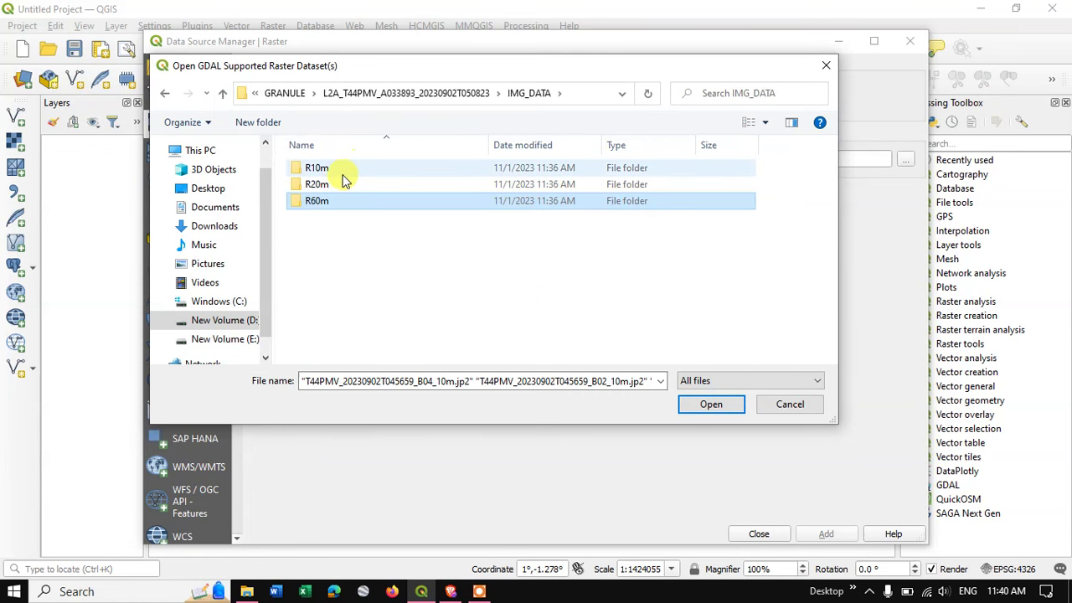
{"action": "left_click", "coordinate": [340, 171]}
{"action": "double_click", "coordinate": [339, 172]}
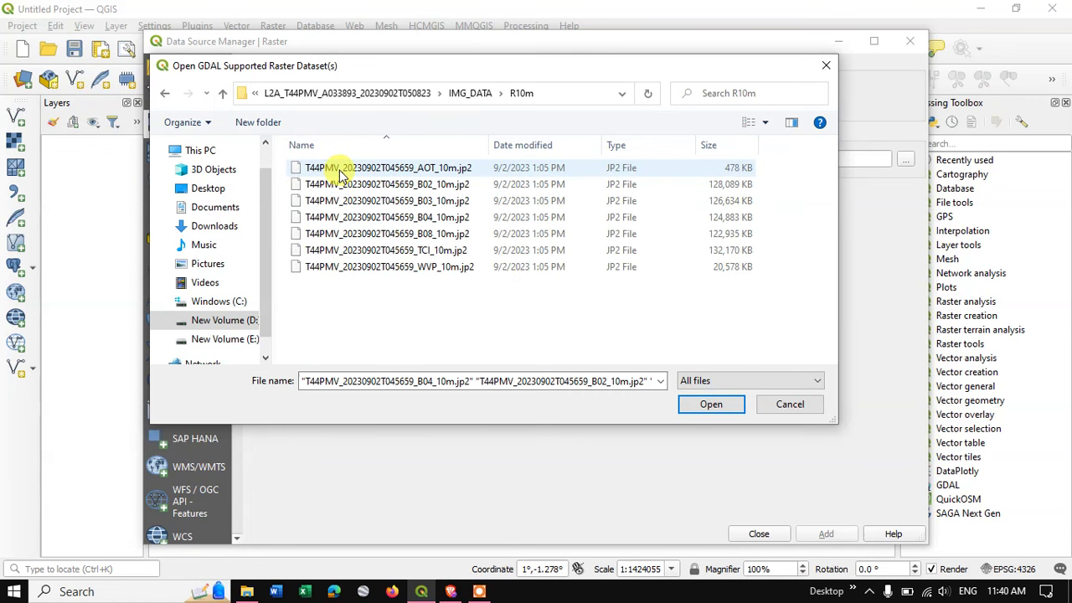
{"action": "left_click", "coordinate": [435, 184]}
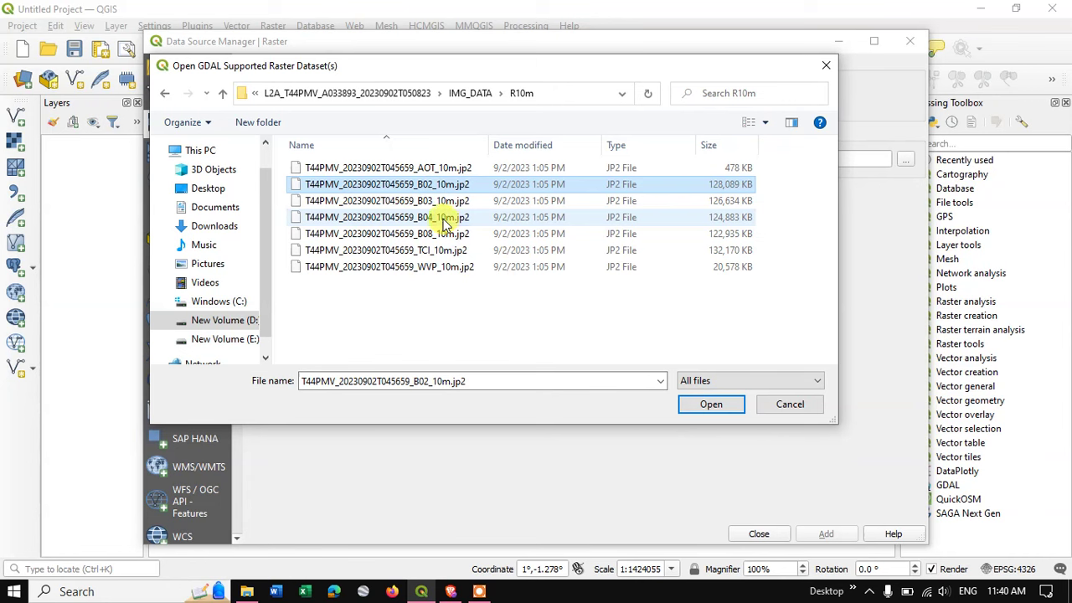
{"action": "left_click", "coordinate": [444, 219], "text": "shift"}
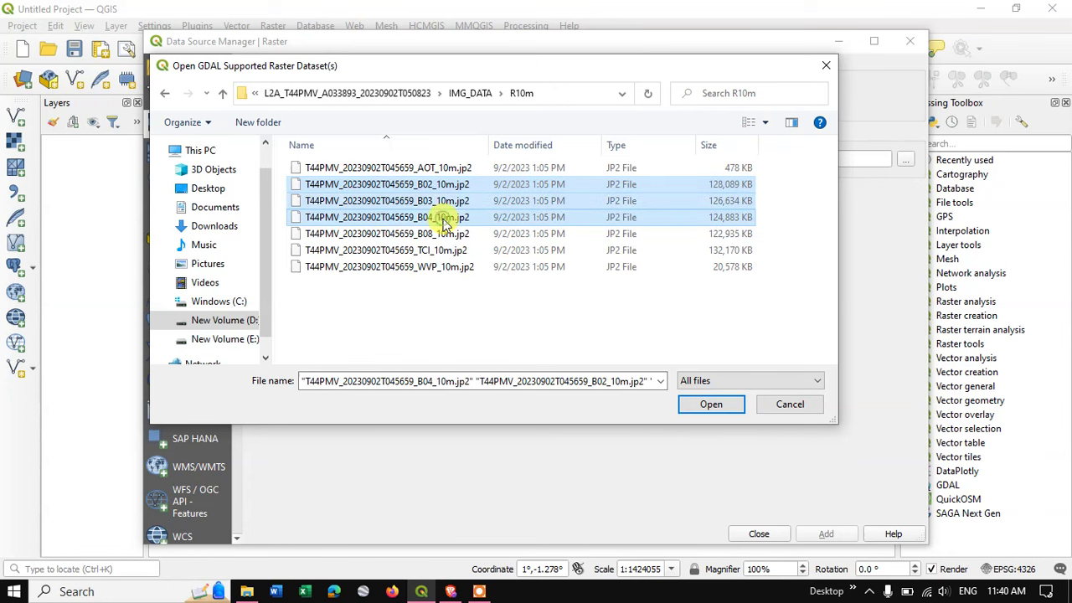
{"action": "left_click", "coordinate": [709, 405]}
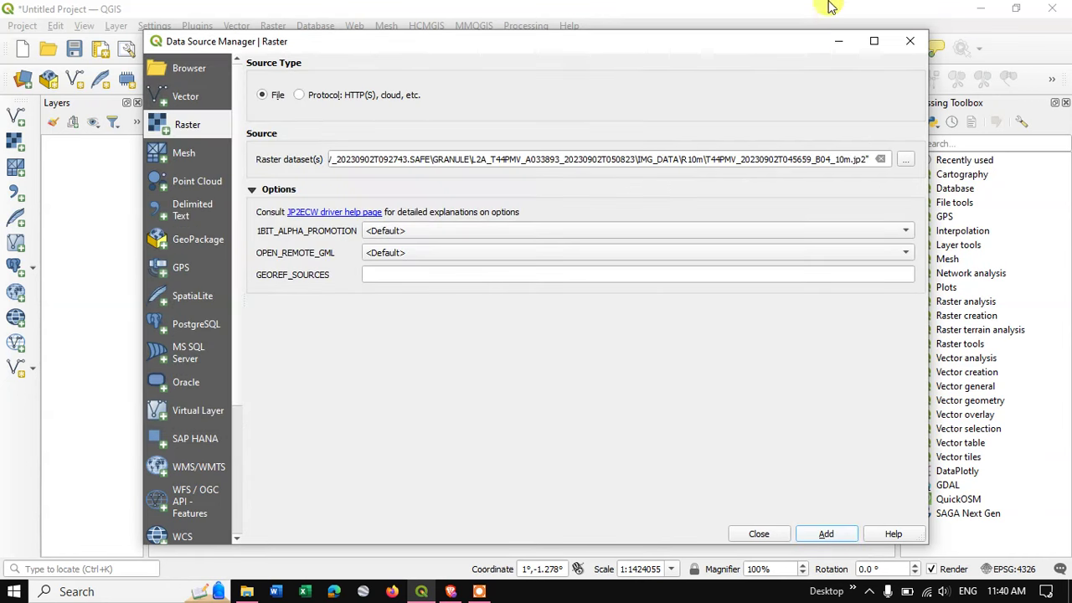
- Close the Data Source Manager and zoom the map in on Chennai
{"action": "left_click", "coordinate": [918, 50]}
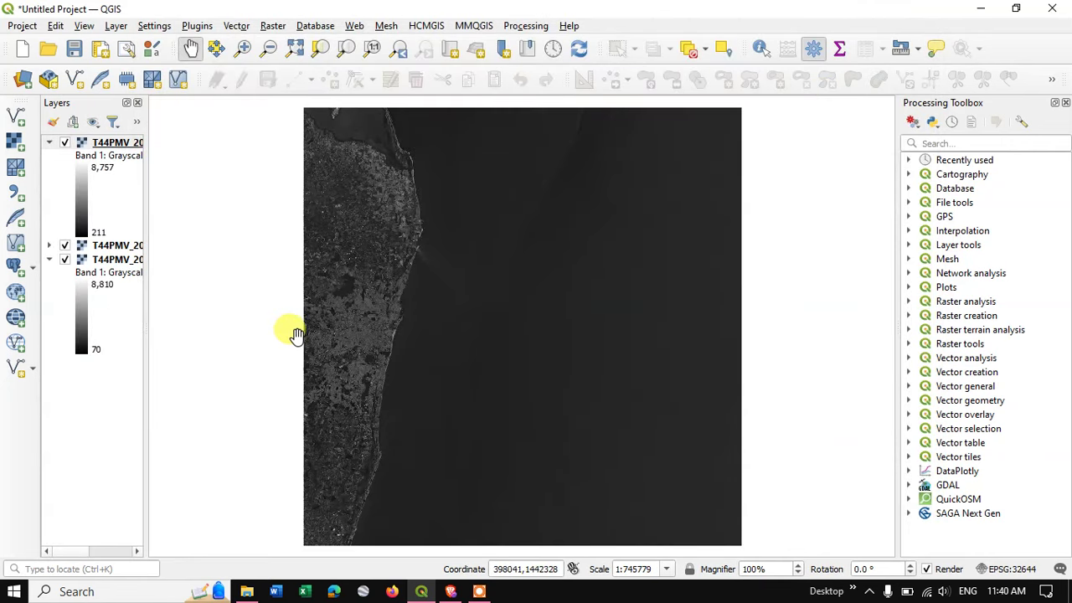
{"action": "scroll", "coordinate": [298, 334], "scroll_direction": "up", "scroll_amount": 1}
{"action": "scroll", "coordinate": [454, 318], "scroll_direction": "up", "scroll_amount": 2}
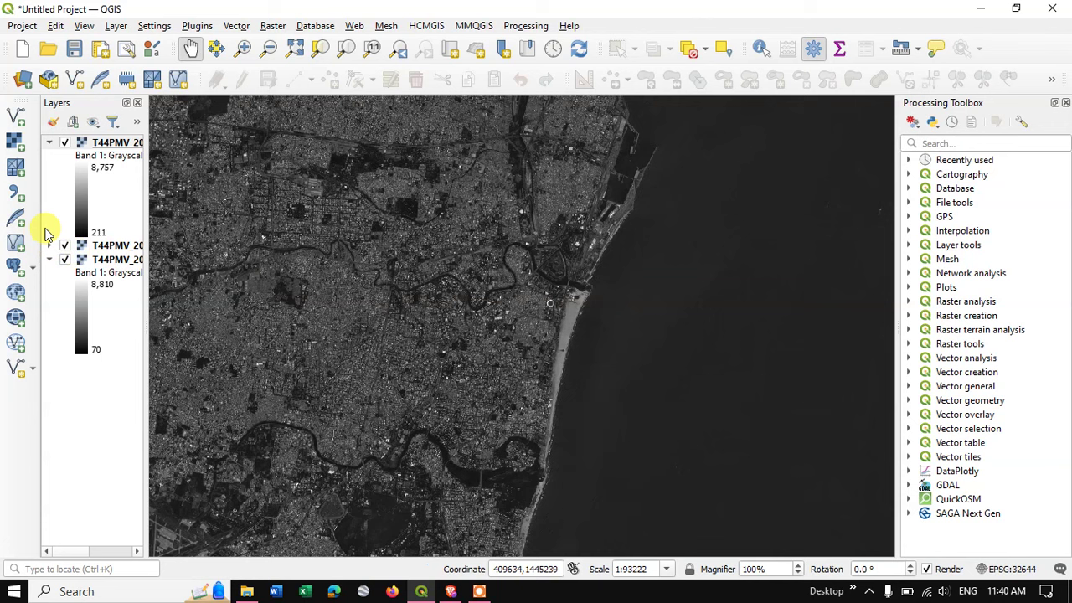
- Hide the second and third band layers so only the top band shows over Chennai
{"action": "left_click", "coordinate": [65, 143]}
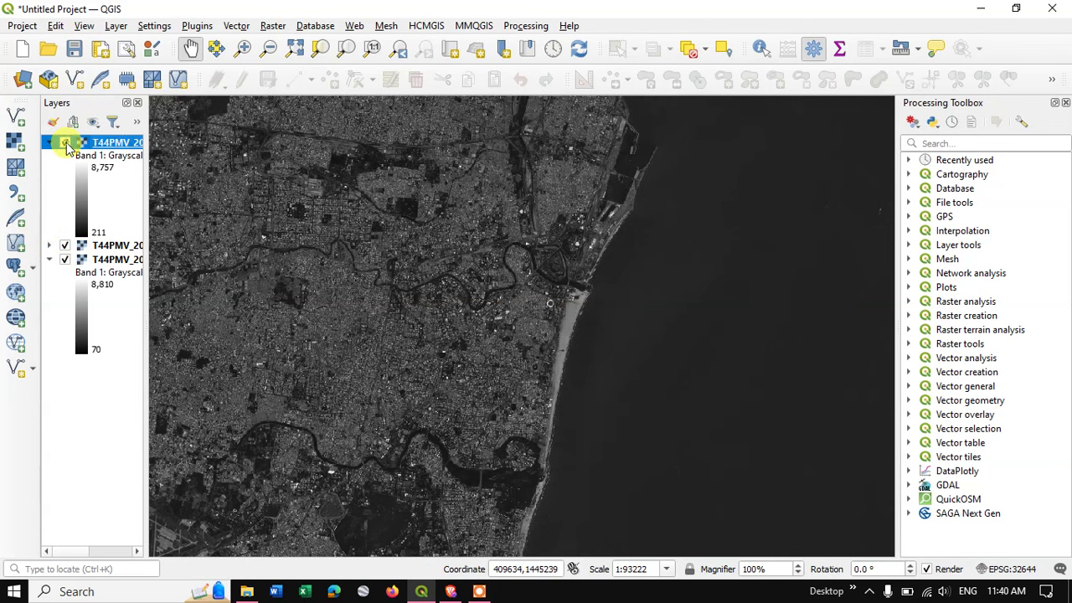
{"action": "left_click", "coordinate": [66, 245]}
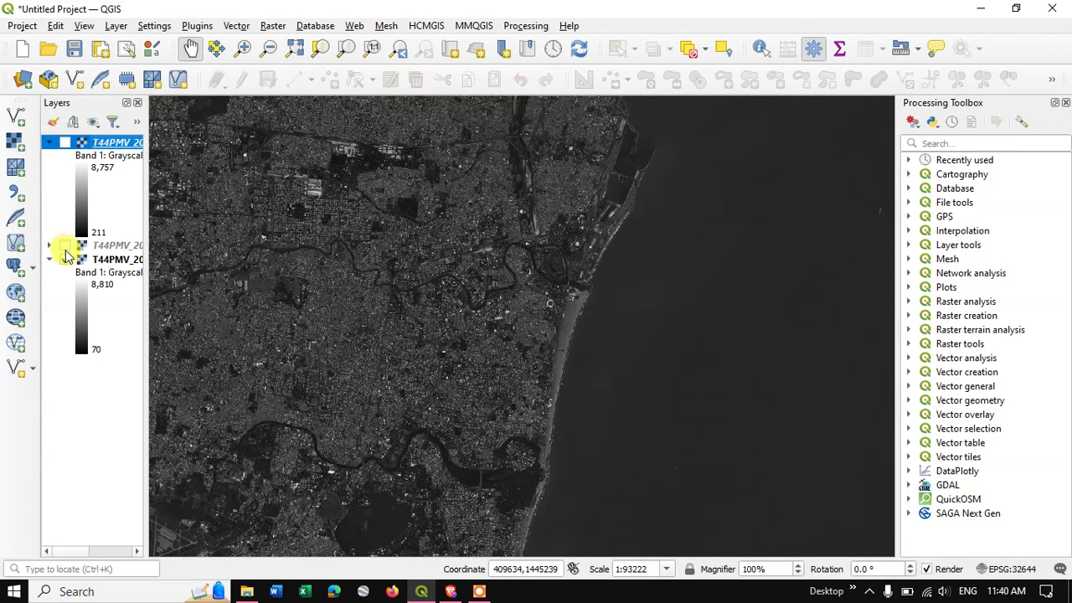
{"action": "left_click", "coordinate": [64, 260]}
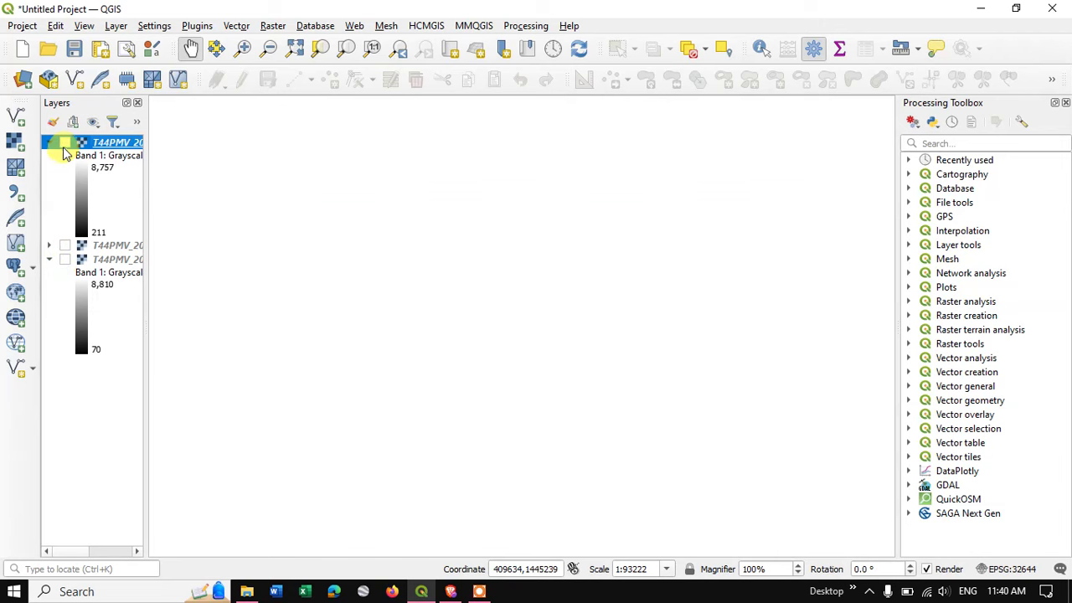
{"action": "left_click", "coordinate": [66, 145]}
{"action": "scroll", "coordinate": [655, 358], "scroll_direction": "down", "scroll_amount": 2}
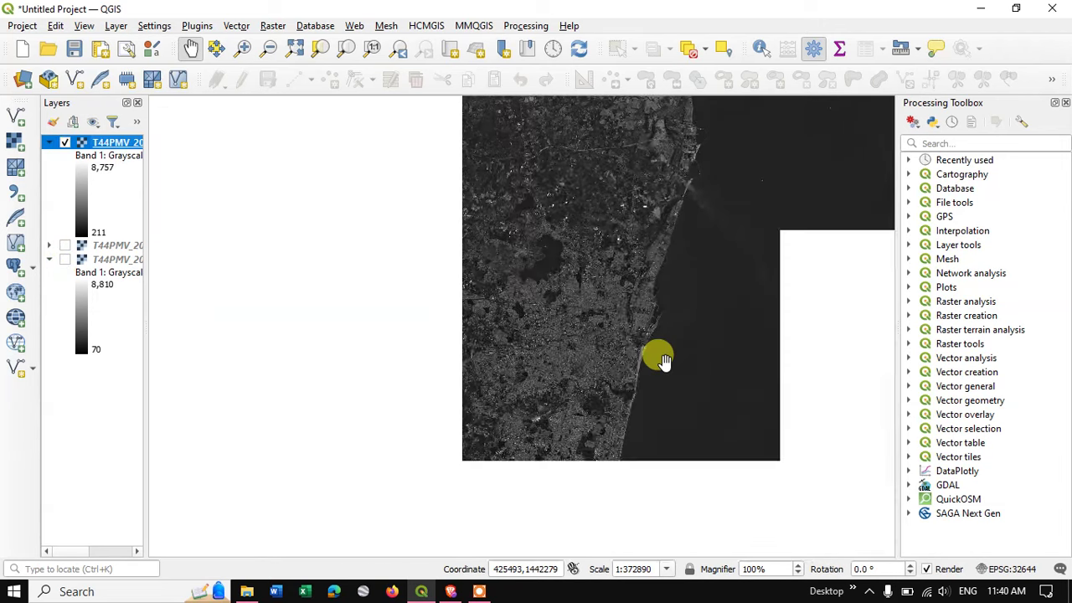
{"action": "scroll", "coordinate": [589, 341], "scroll_direction": "up", "scroll_amount": 1}
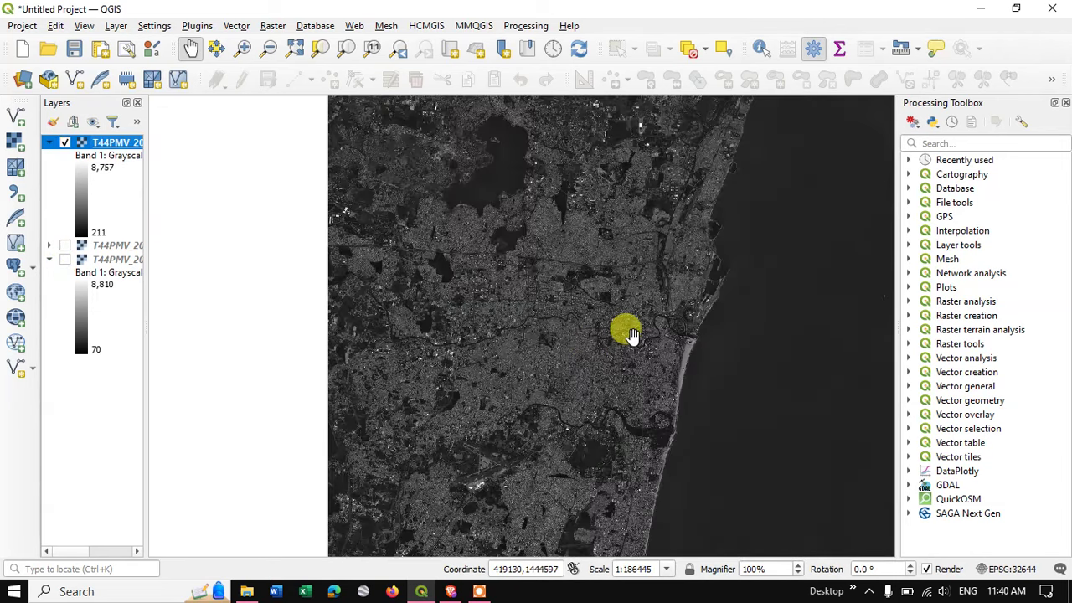